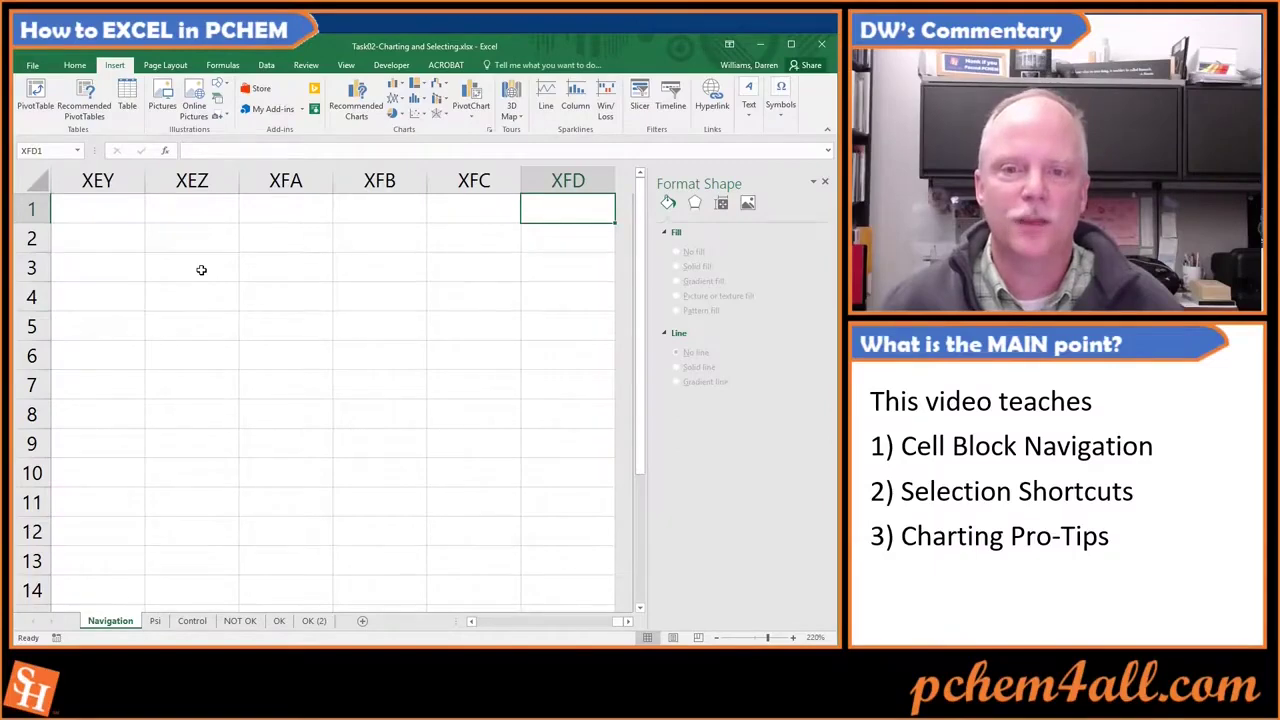
Step: Jump to the sheet's last row in column XFD, return to A1, and move to the x header in B3
key("ctrl+Down")
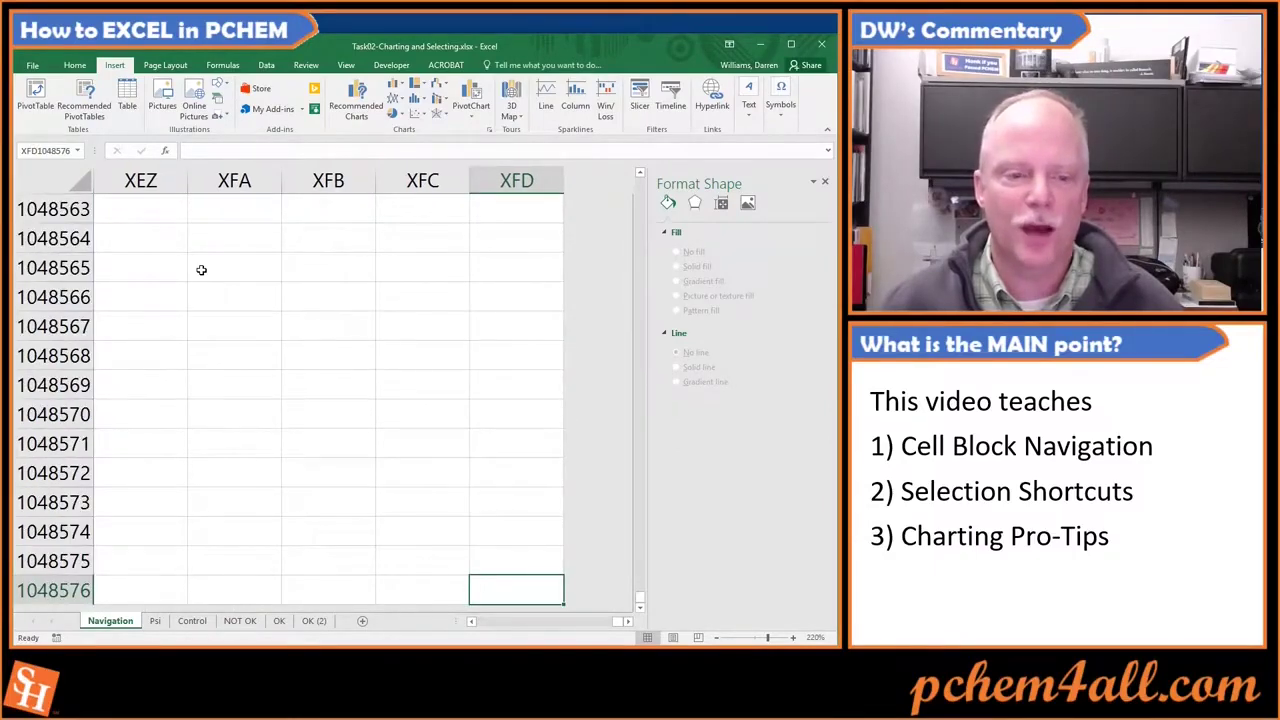
key("ctrl+Home")
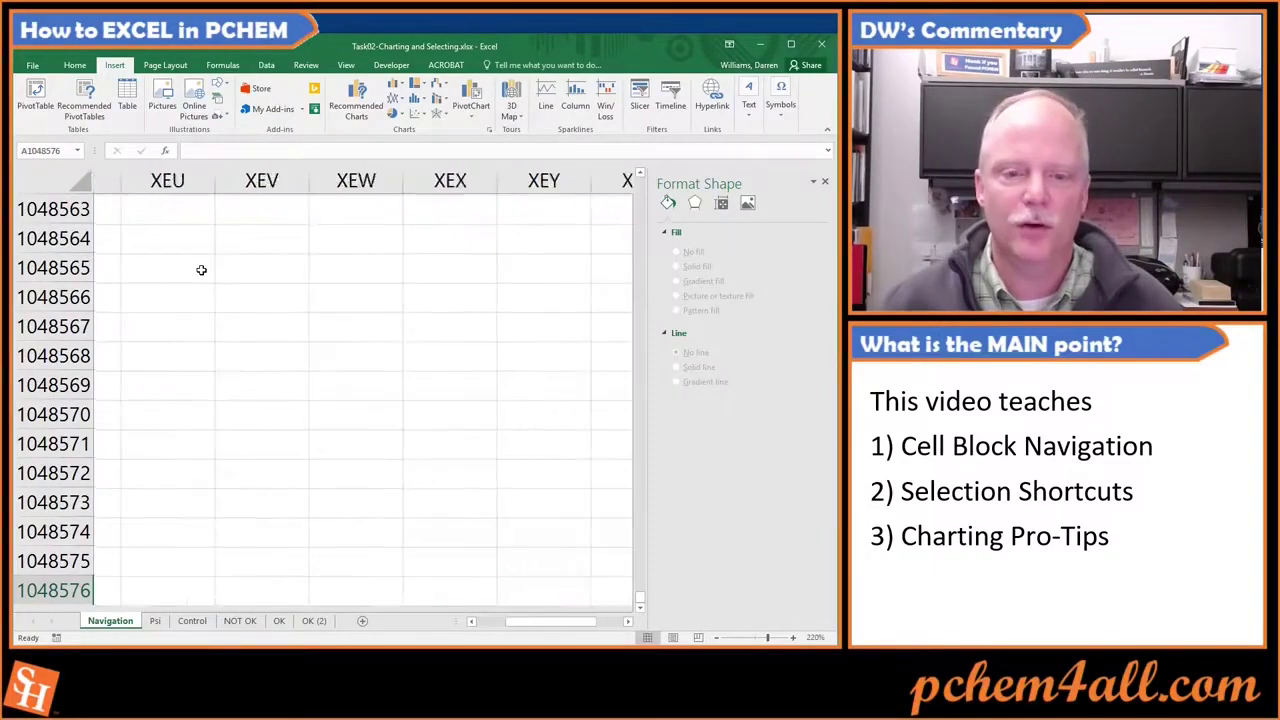
key("Down")
key("Down")
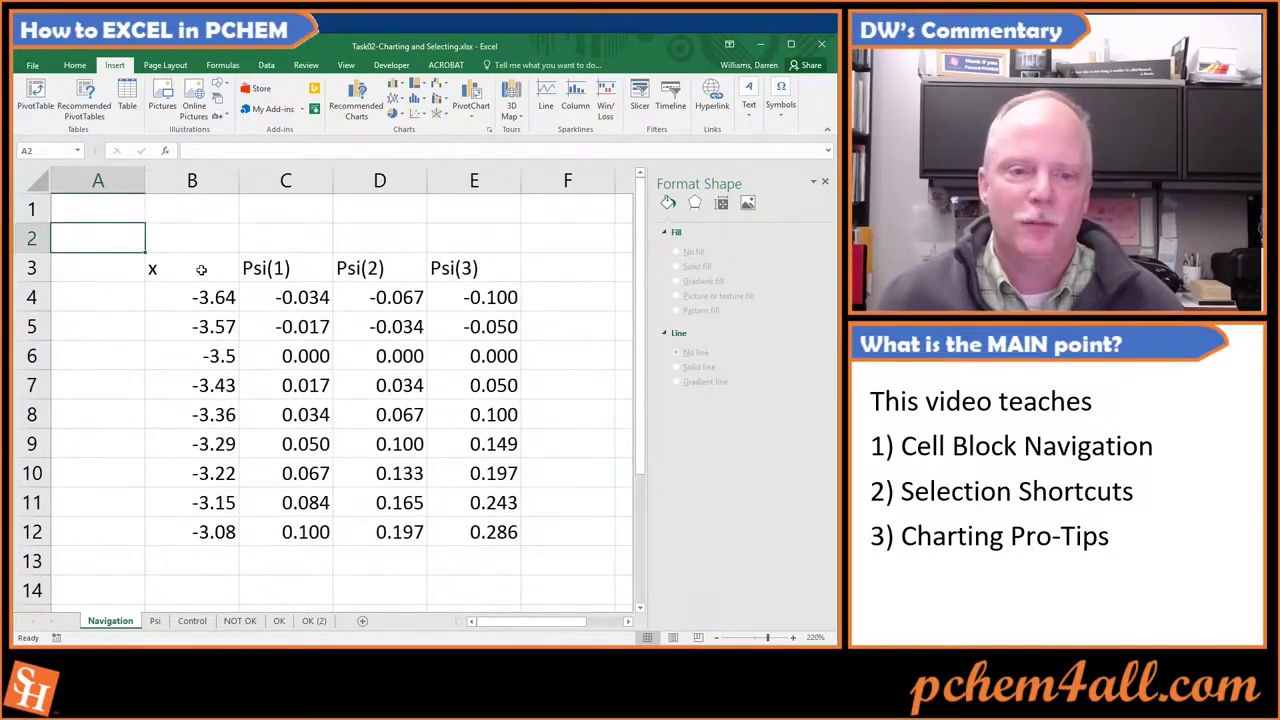
key("Right")
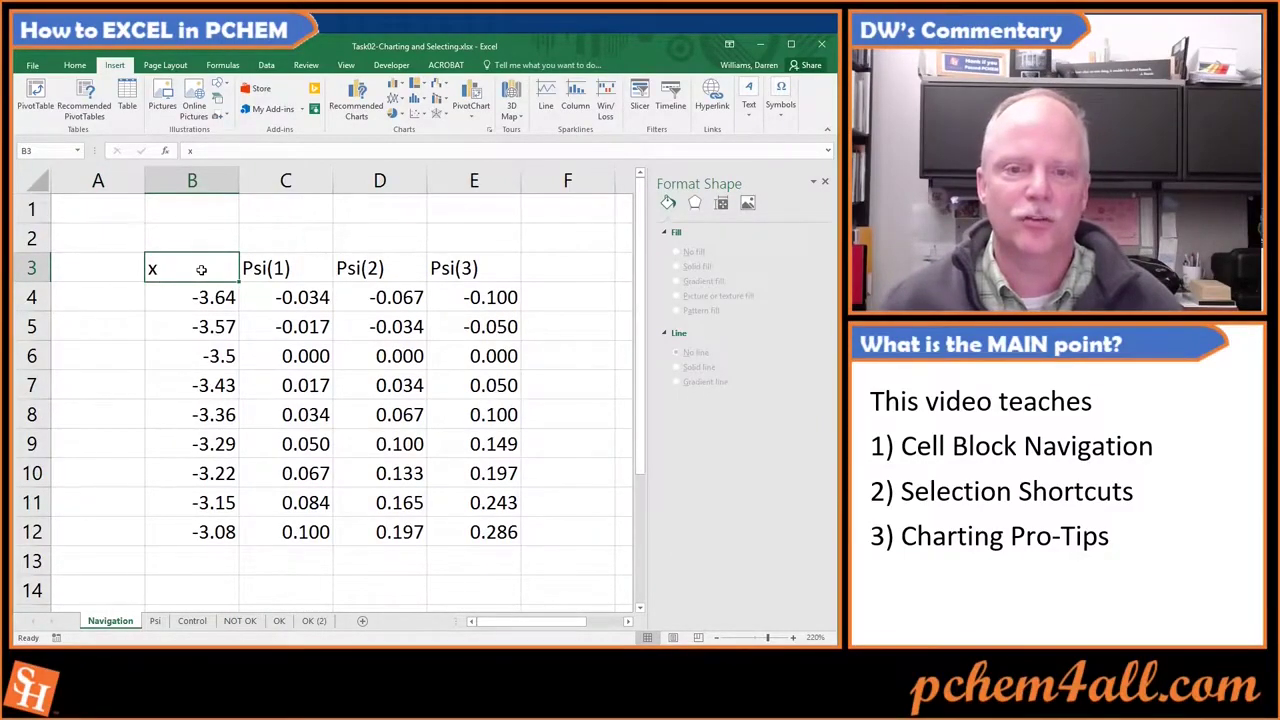
Step: Jump from B3 to the data block's opposite corner E12 and back to B3, ending at A1
key("ctrl+Right")
key("ctrl+Down")
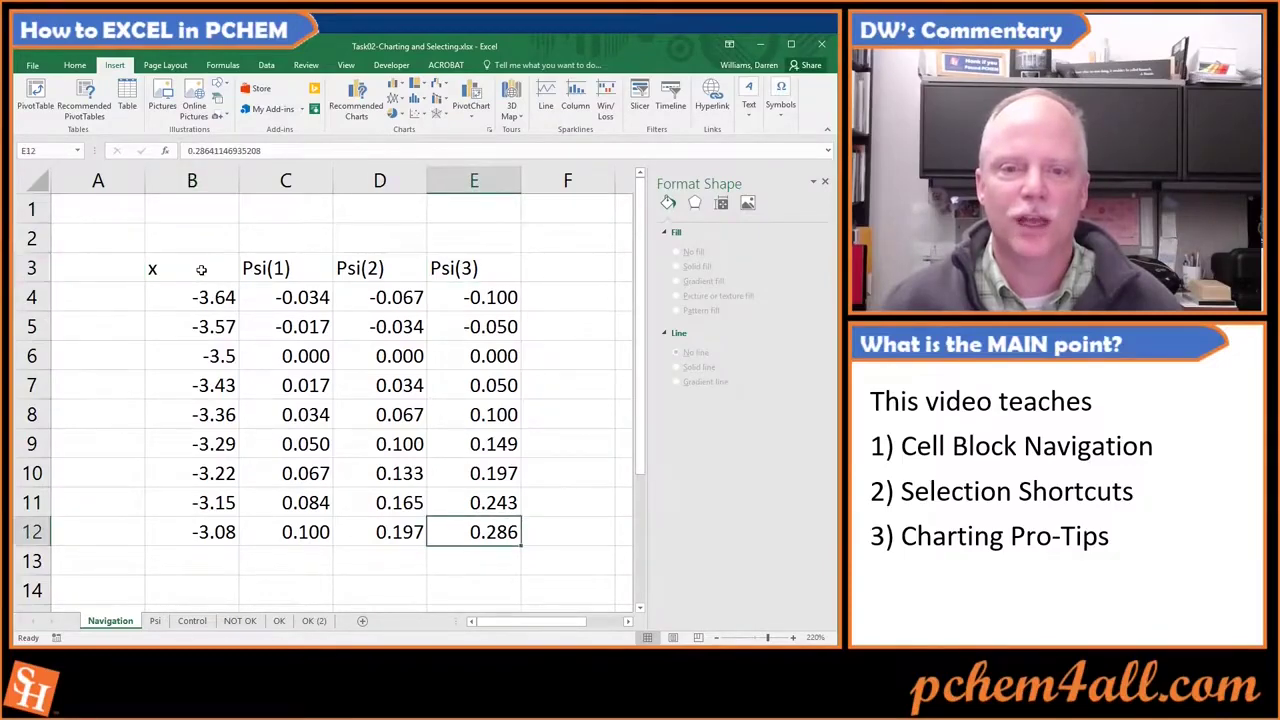
key("ctrl+Left")
key("ctrl+Up")
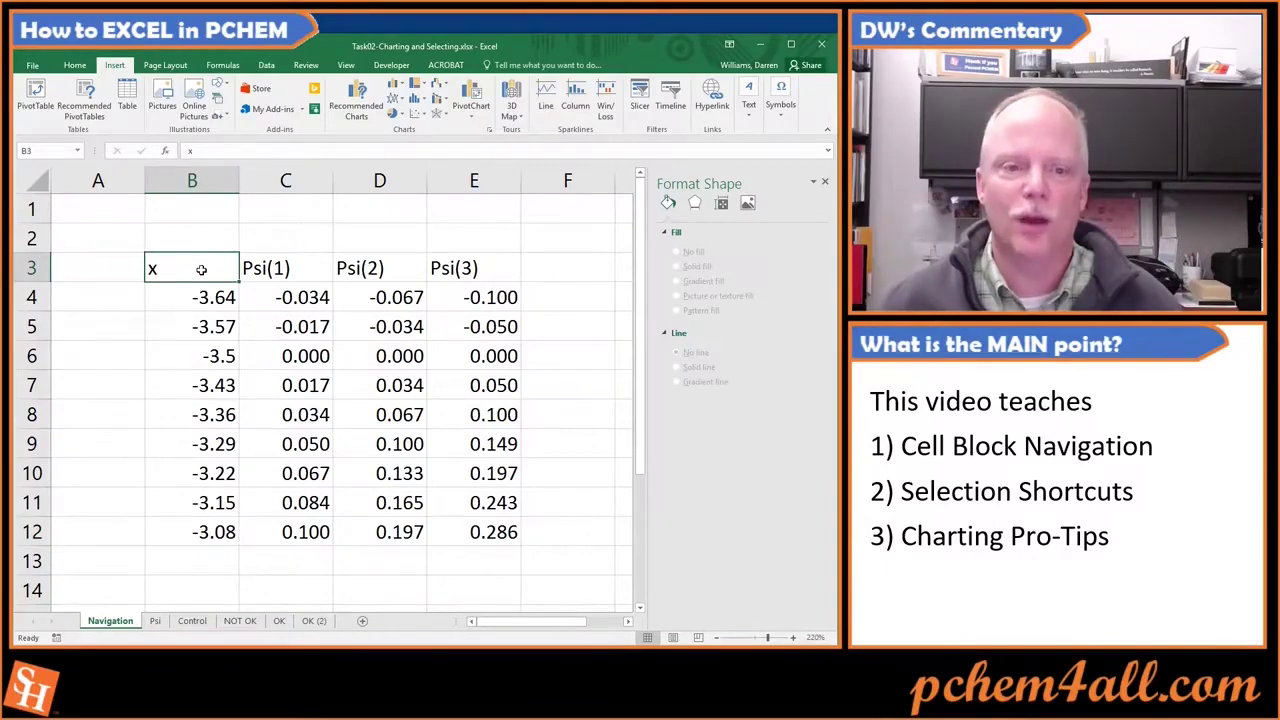
key("ctrl+Home")
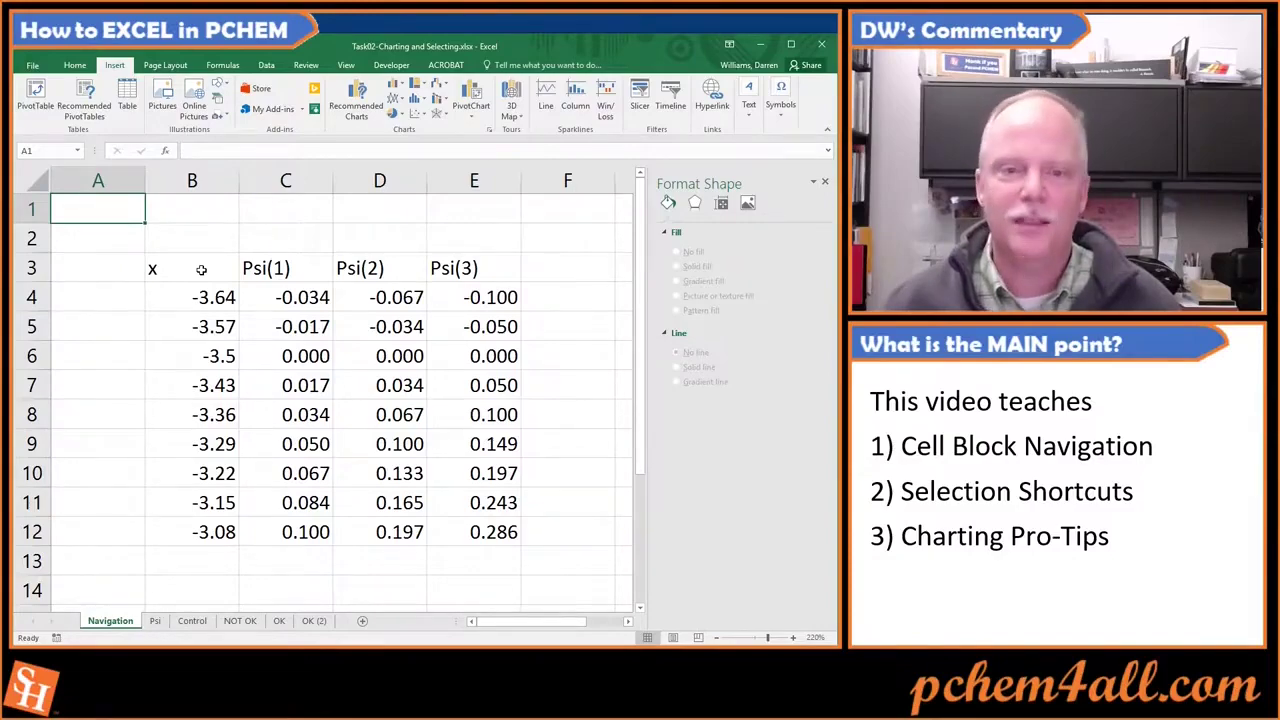
Step: Page forward through the Psi, Control and NOT OK worksheets and return to the Navigation sheet
key("ctrl+Page_Down")
key("ctrl+Page_Down")
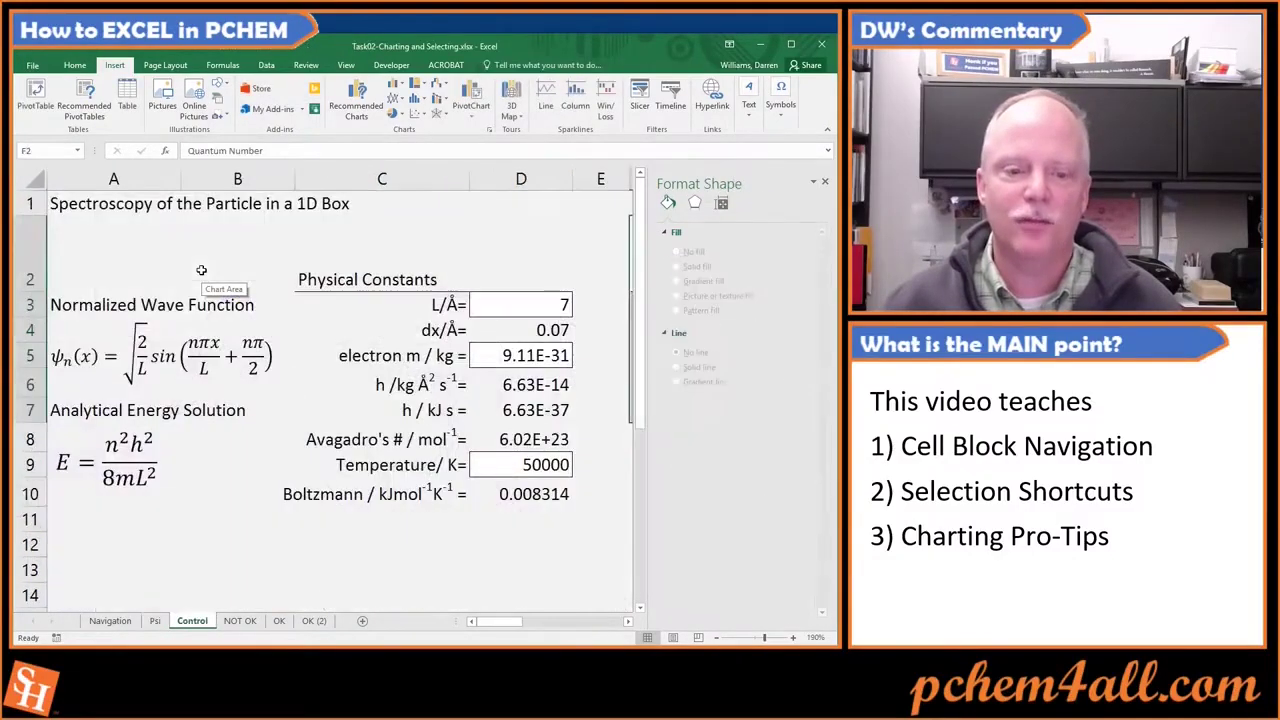
key("ctrl+Page_Down")
key("ctrl+Page_Up")
key("ctrl+Page_Up")
key("ctrl+Page_Up")
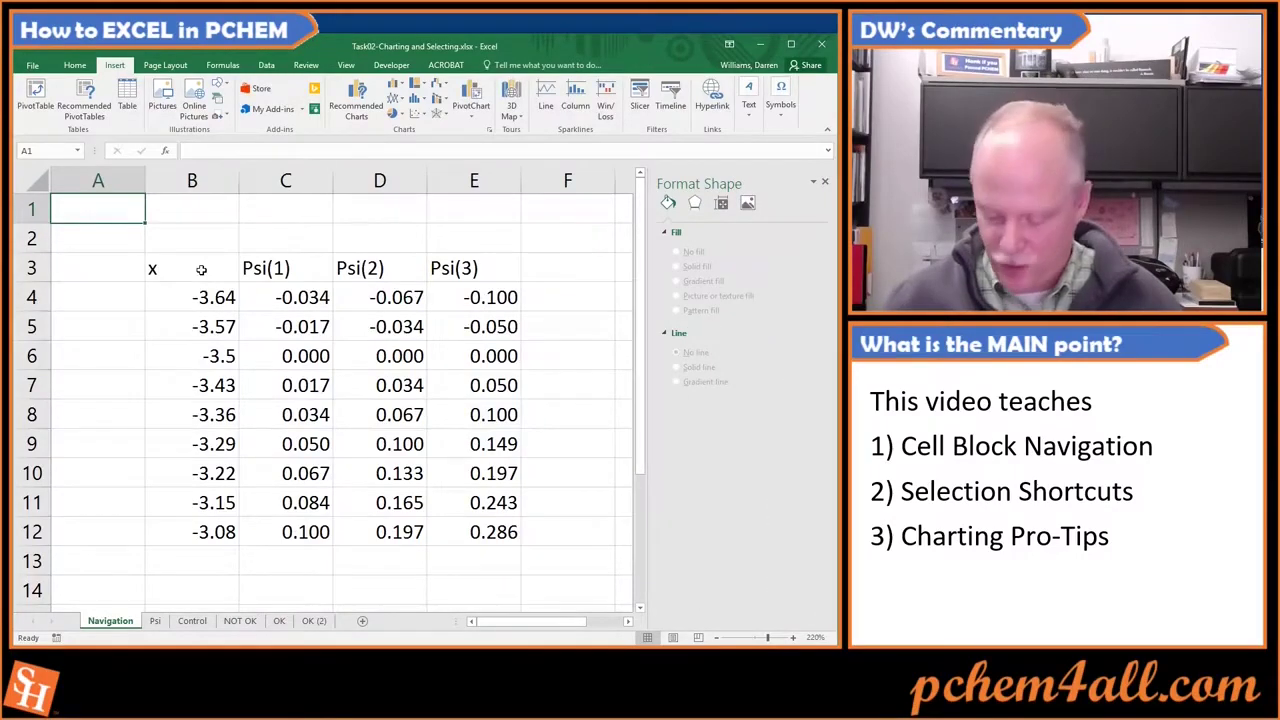
Step: Jump to the last used cell, E16, and return to A1, going through the round trip twice
key("ctrl+End")
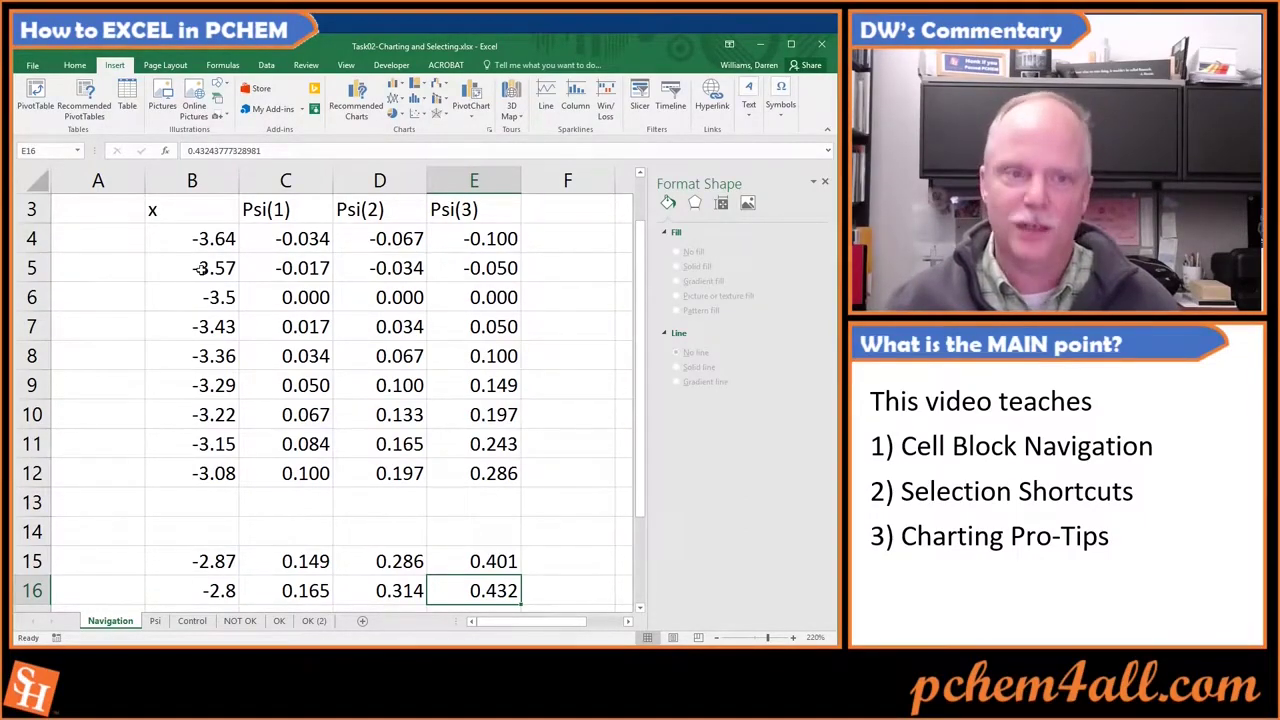
key("ctrl+Home")
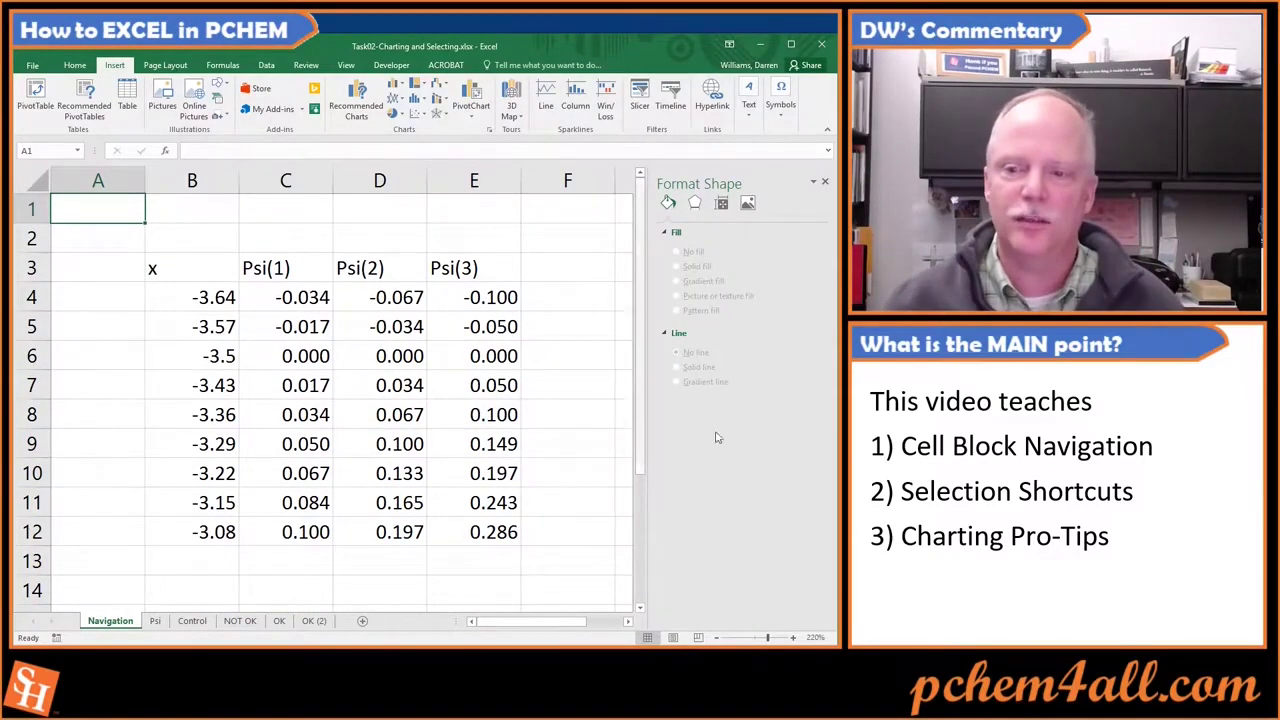
key("ctrl+End")
key("ctrl+Home")
Step: Switch to the notes document and go to the section on selection shortcuts
left_click(975, 442)
scroll(975, 442, "down", 5)
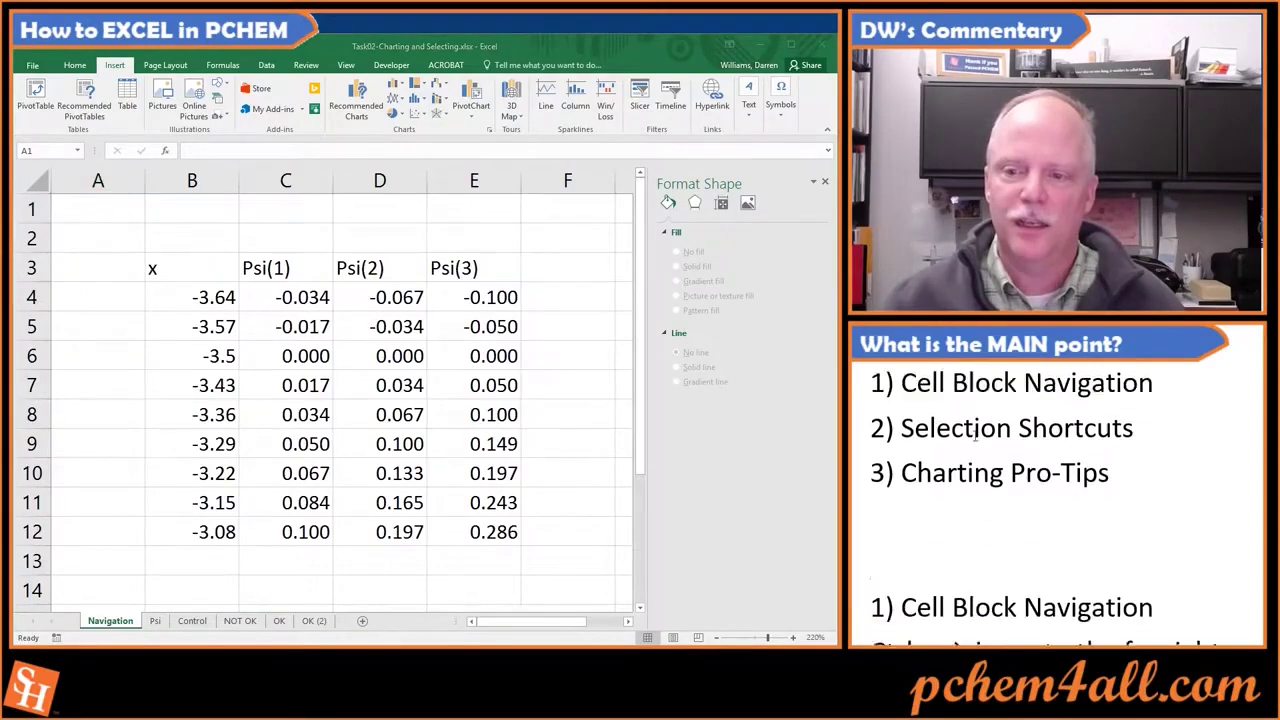
scroll(975, 433, "down", 3)
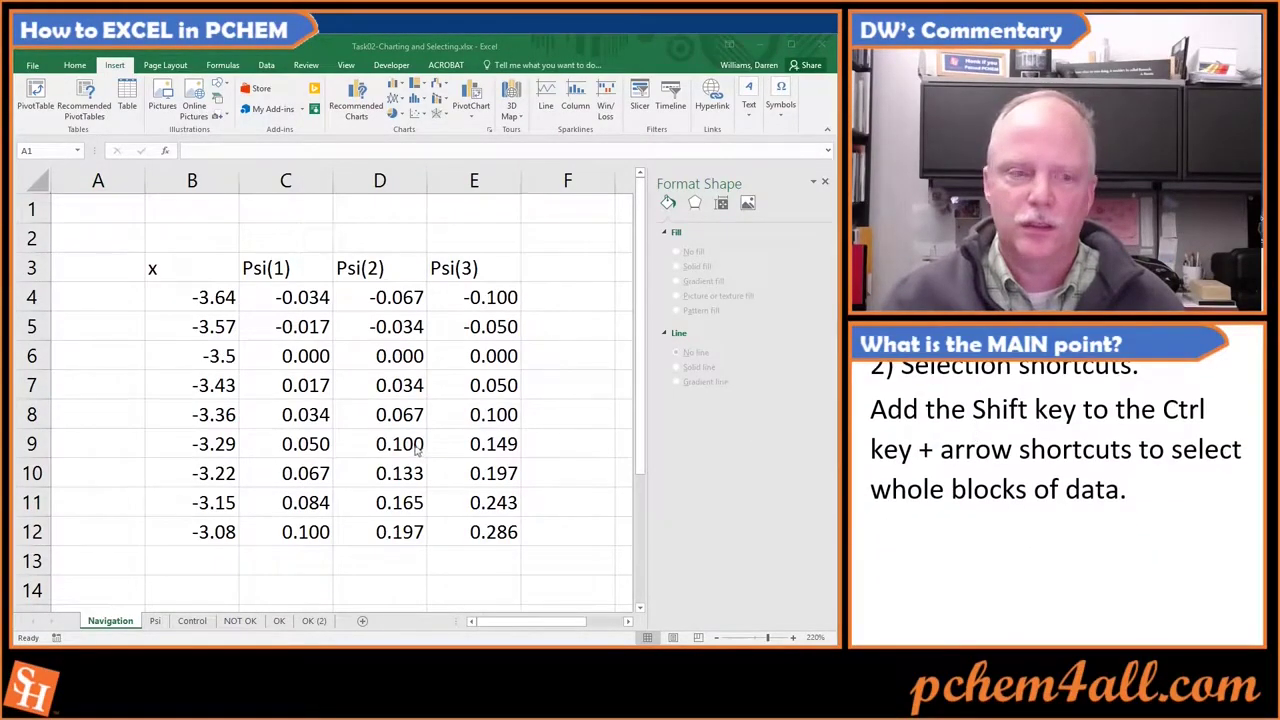
scroll(1009, 518, "up", 1)
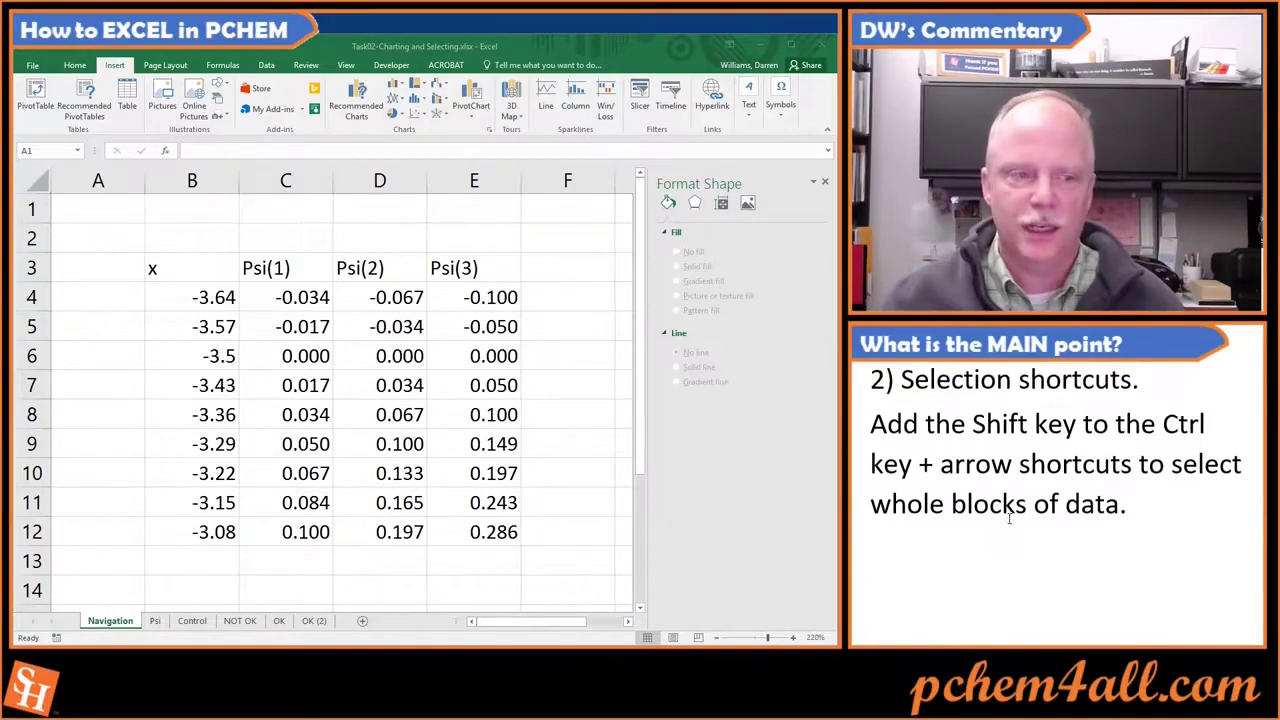
Step: Return to the worksheet and select the whole data block B3:E12, starting from the x header
left_click(180, 266)
left_click(182, 270)
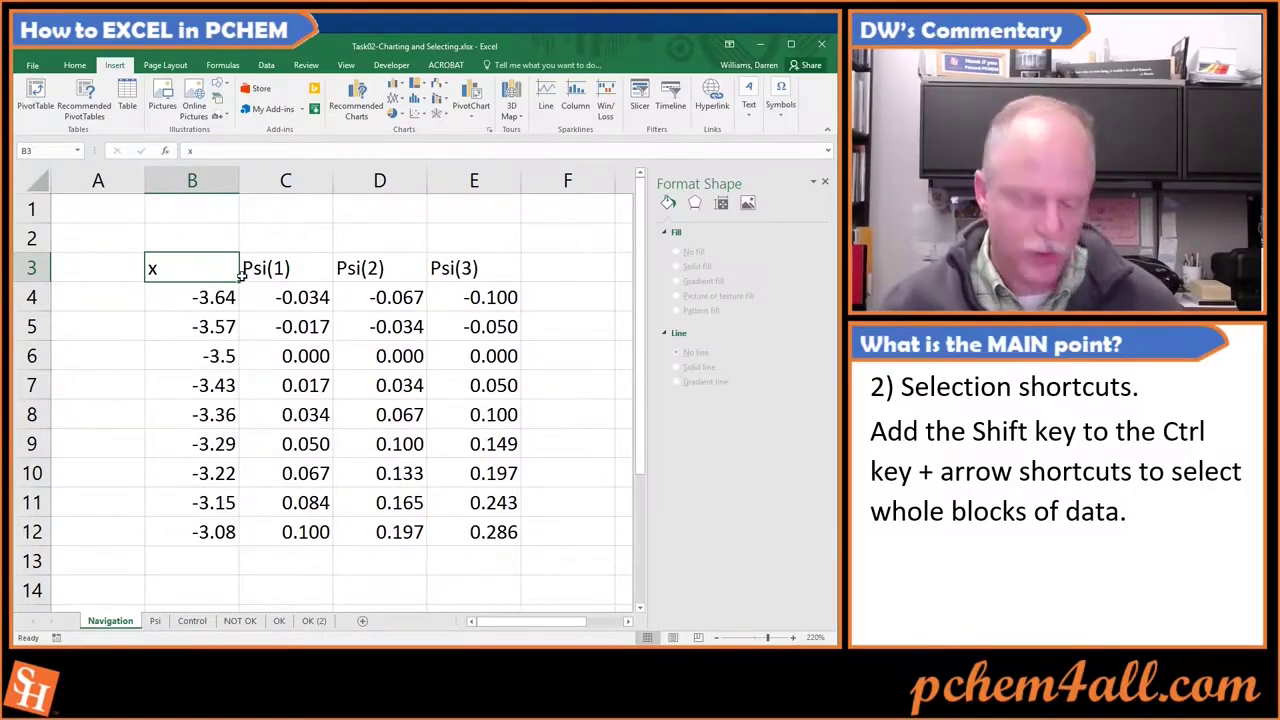
key("ctrl+shift+Right")
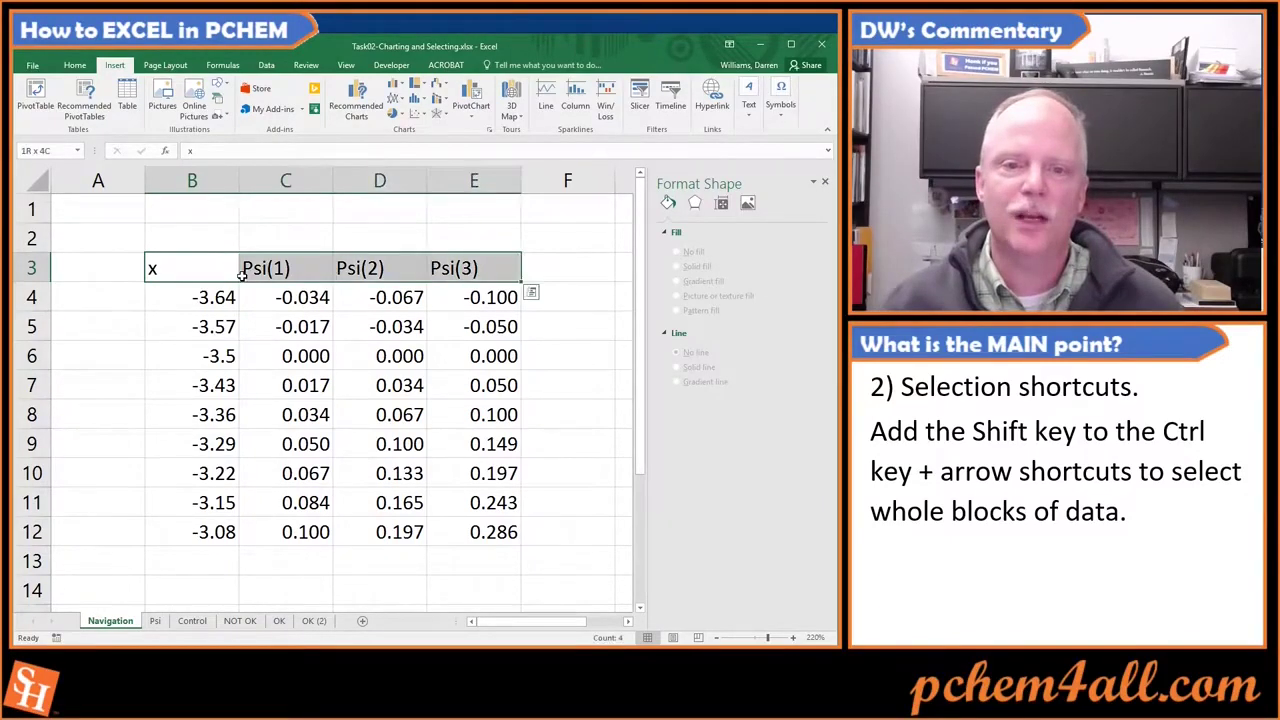
key("ctrl+shift+Down")
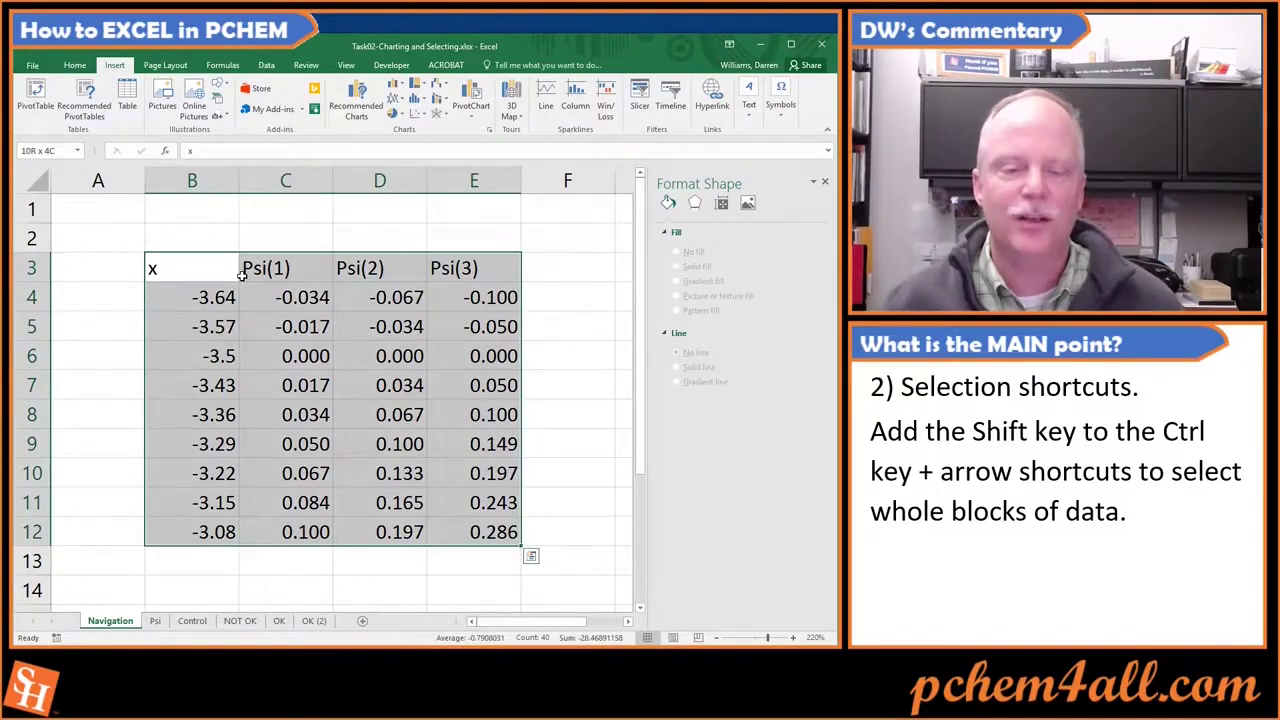
Step: Replace the selection with only the x and Psi(1) columns, B3:C12, including their headers
key("Left")
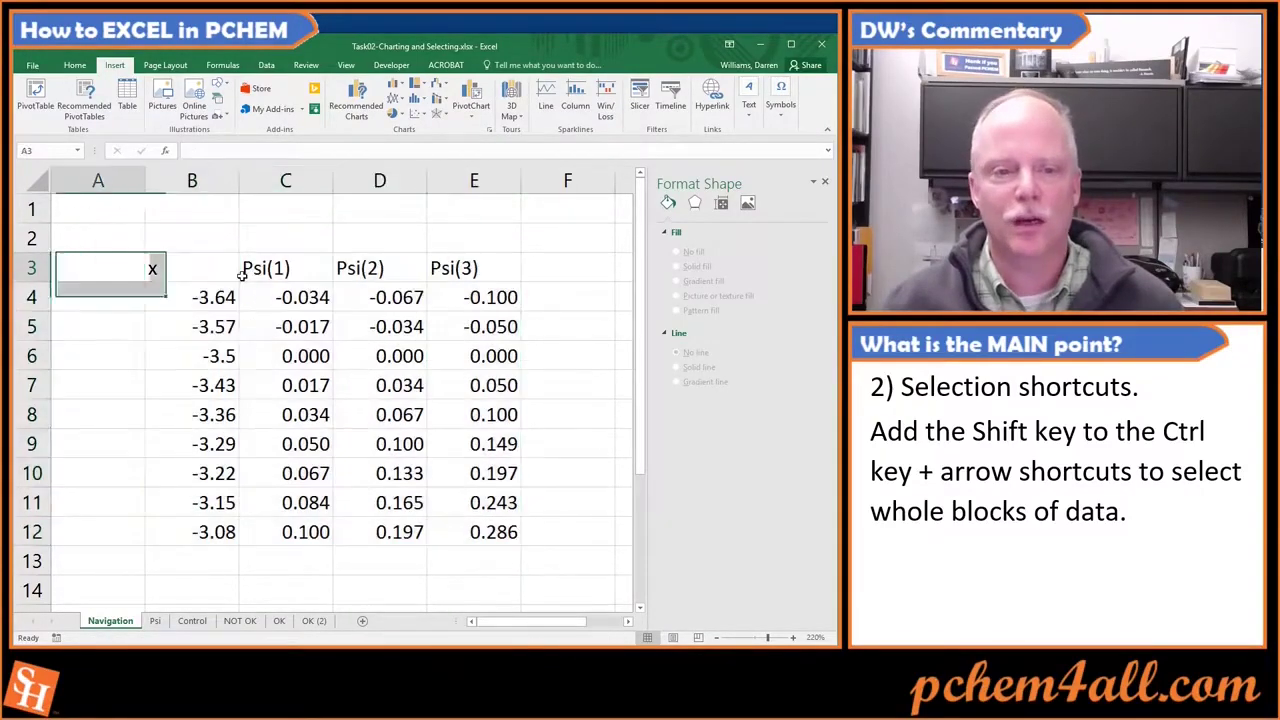
key("Right")
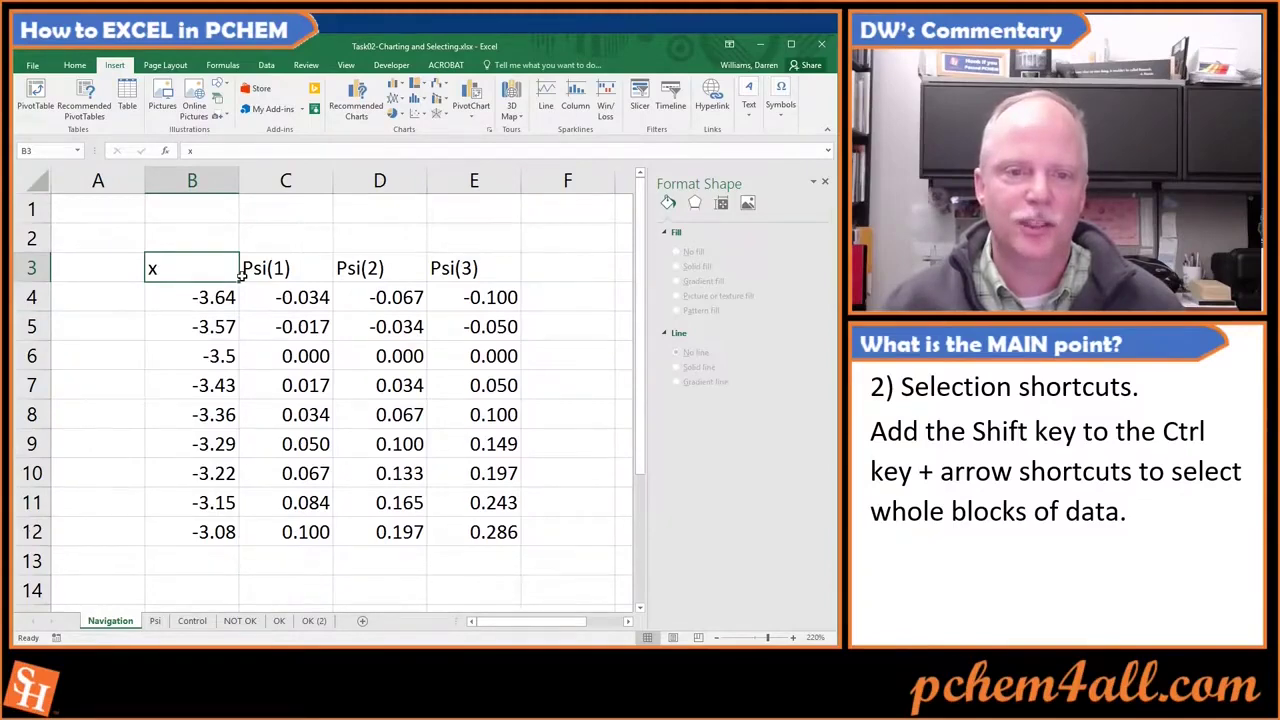
key("shift+Right")
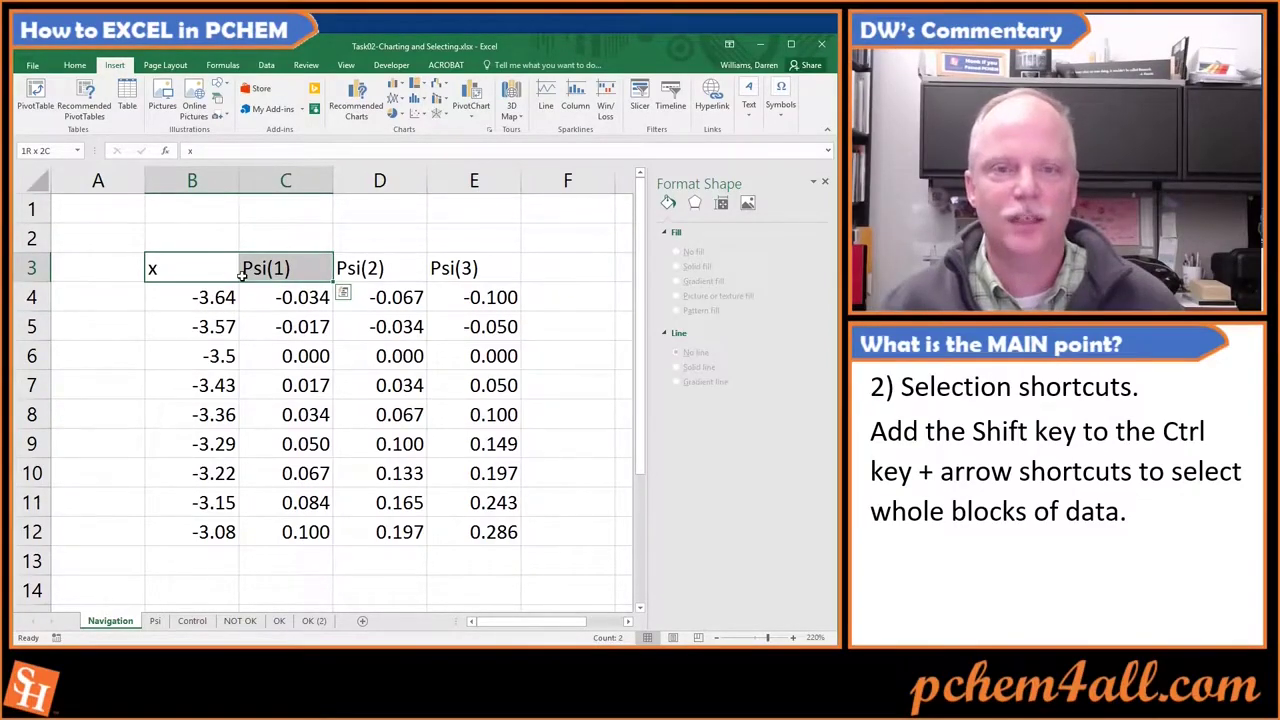
key("ctrl+shift+Down")
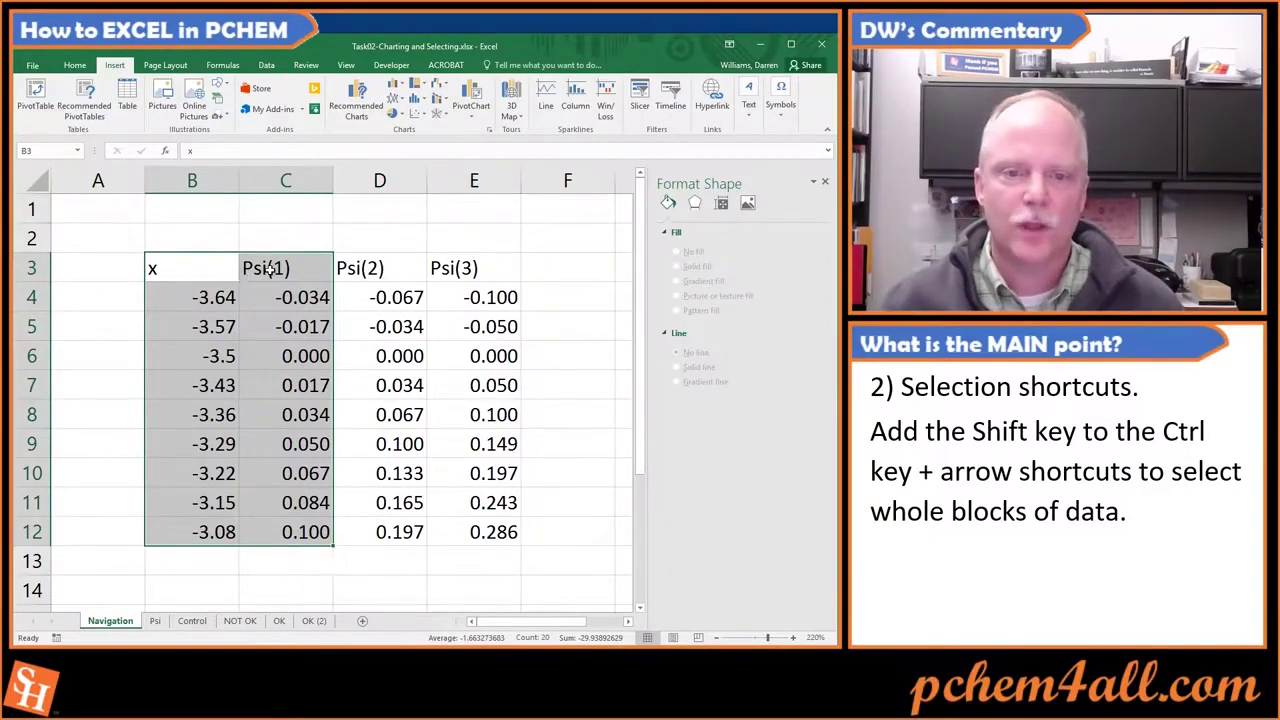
Step: Select the x, Psi(1) and Psi(2) columns from the header row down to row 12, then clear the selection
left_click(226, 268)
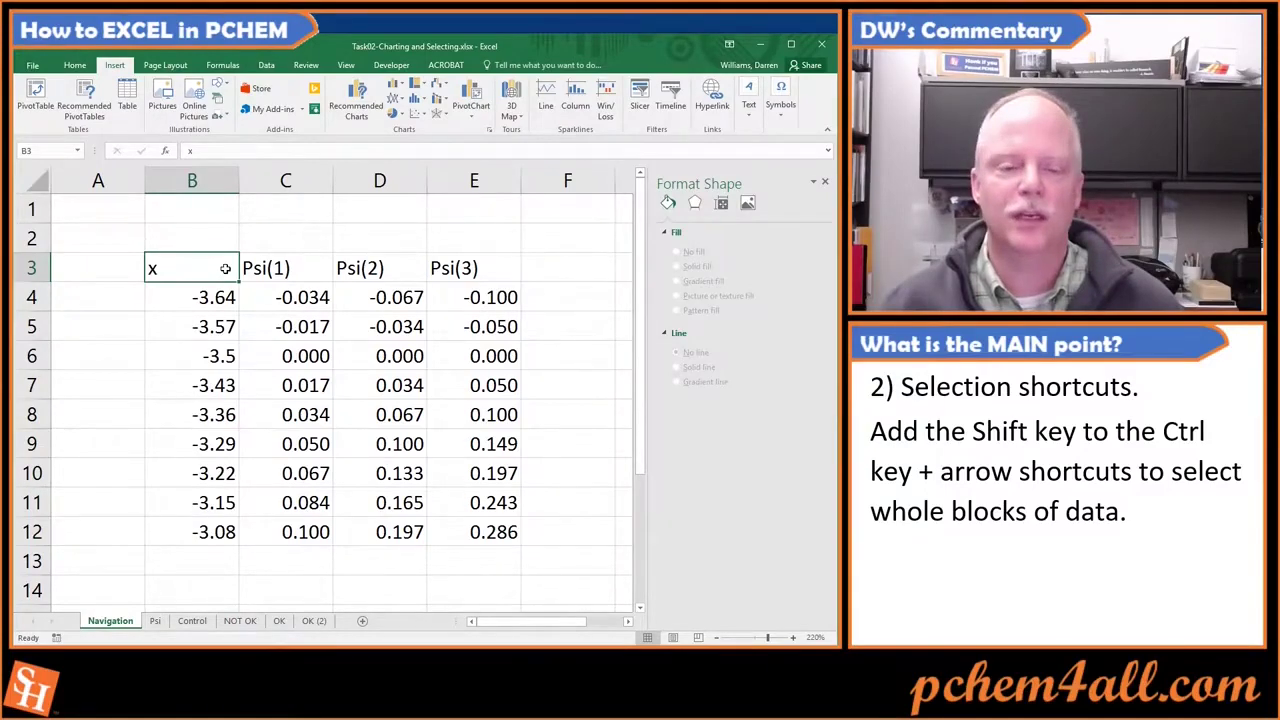
key("shift+Right")
key("shift+Right")
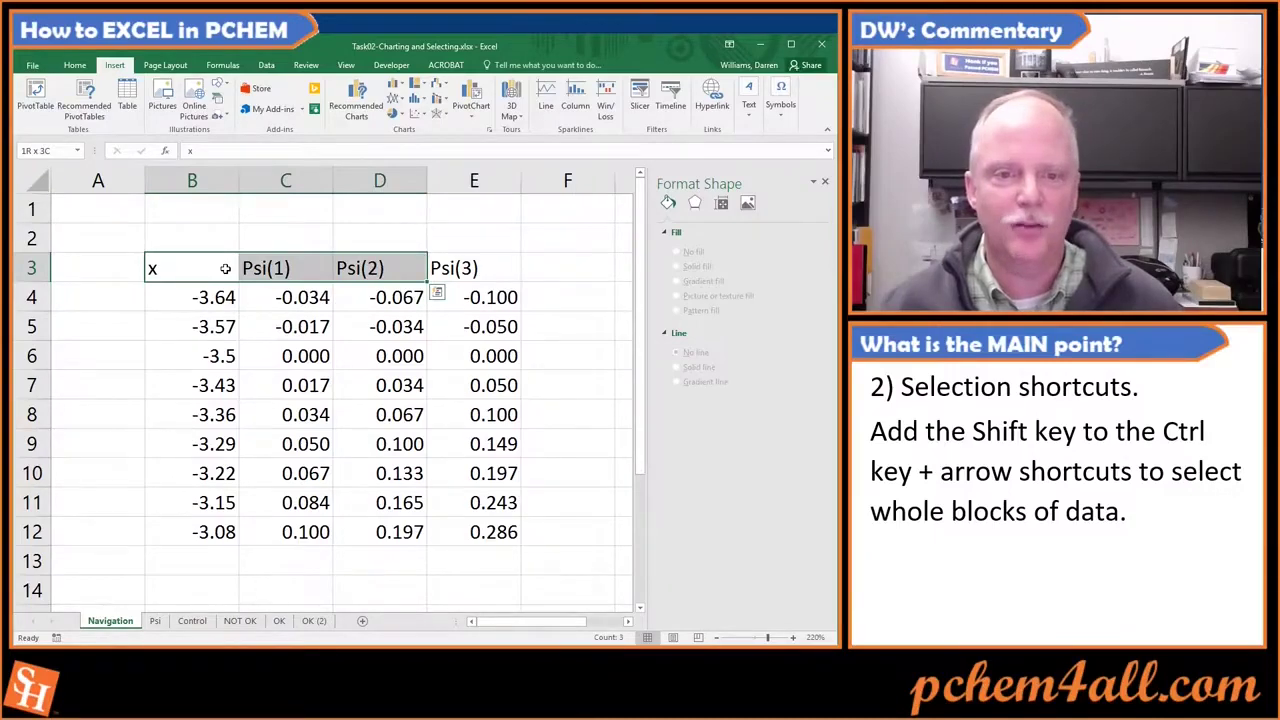
key("ctrl+shift+Down")
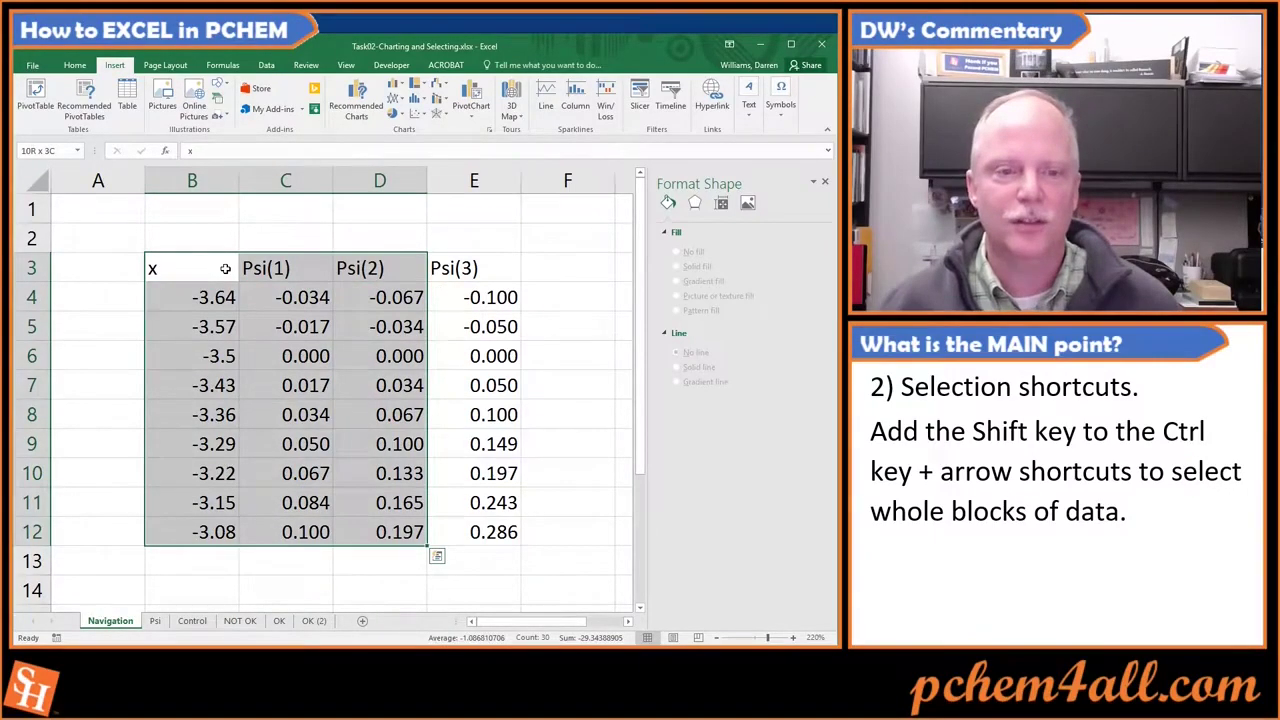
key("Up")
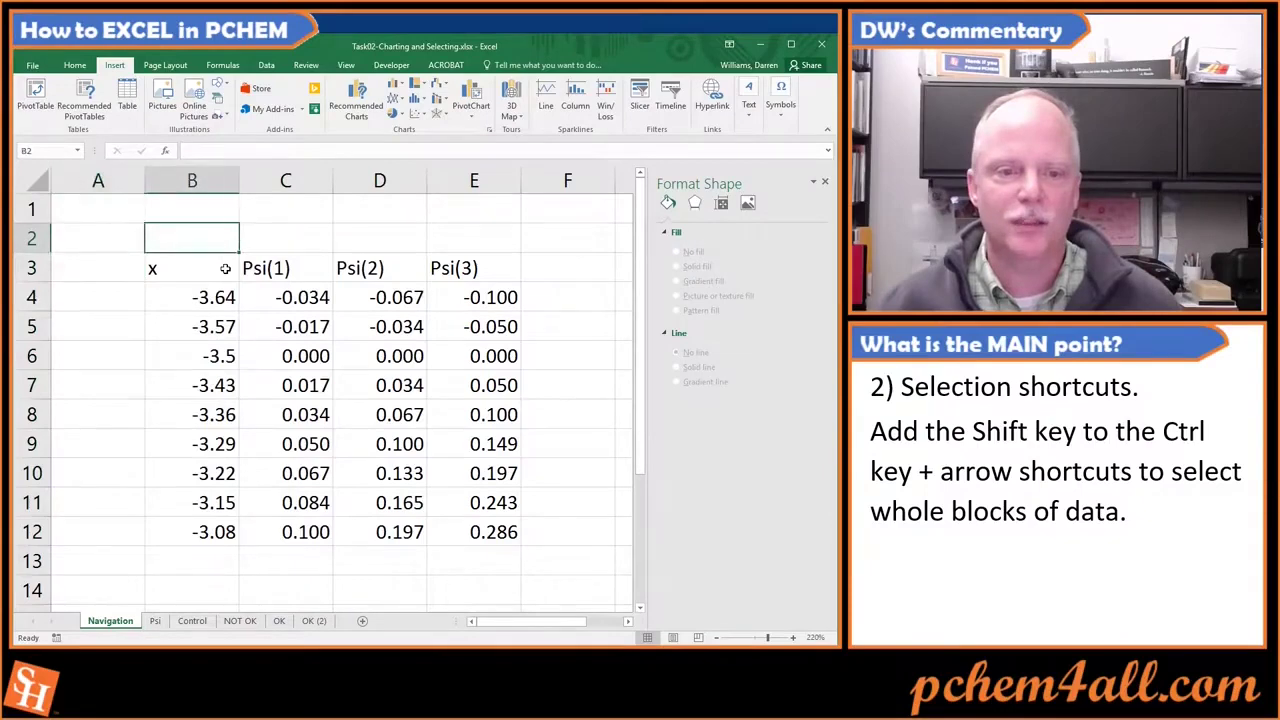
Step: Select x through Psi(3) by extending the header selection one column at a time, then down to row 12
left_click(225, 268)
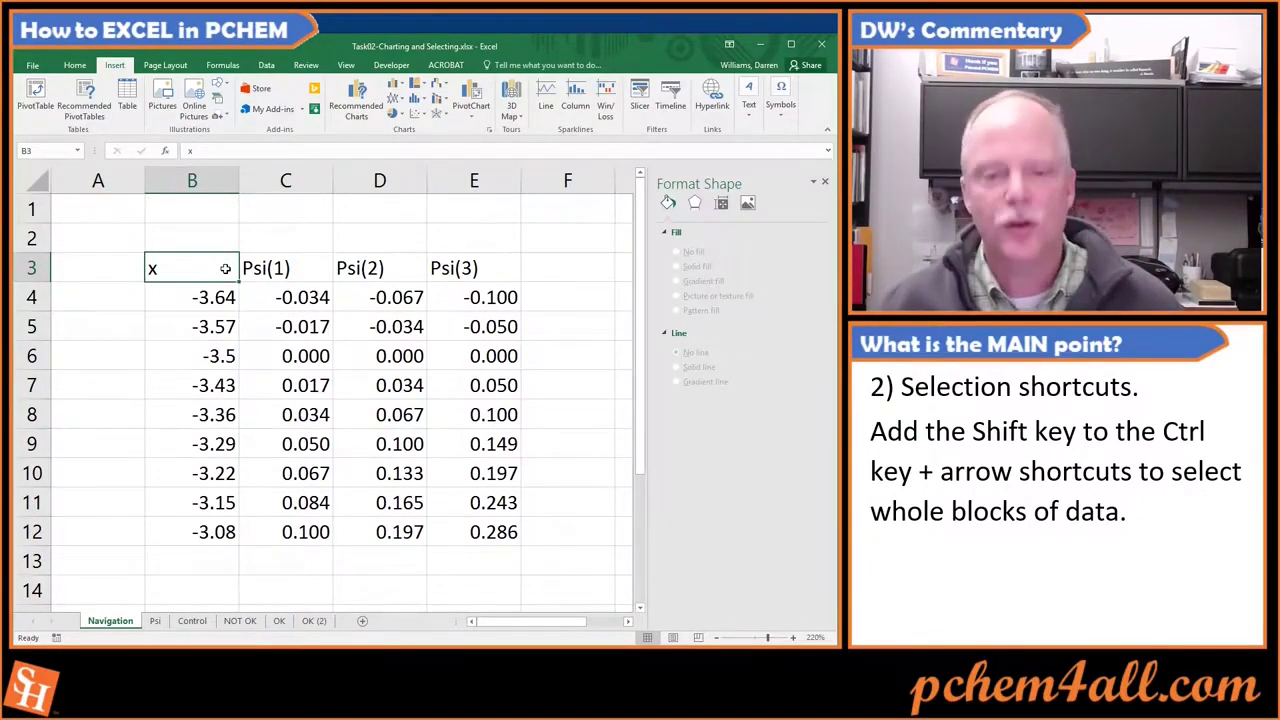
key("shift+Right")
key("shift+Right")
key("shift+Right")
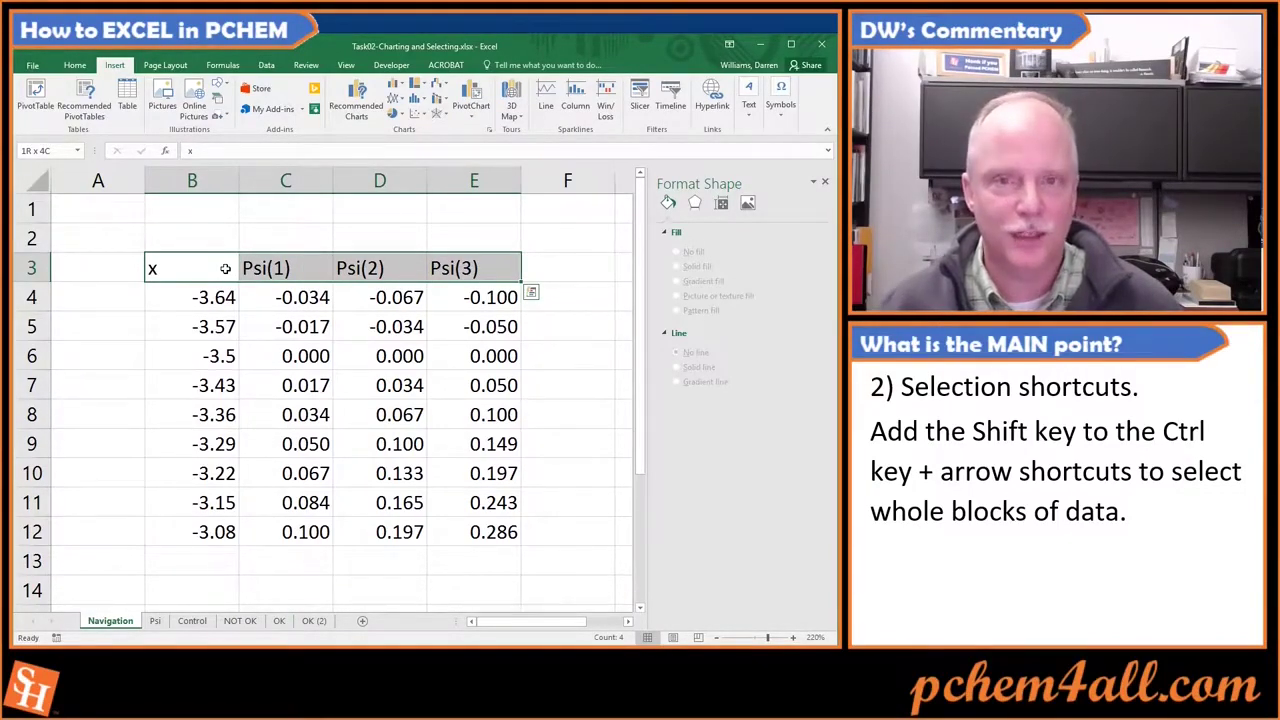
key("ctrl+shift+Down")
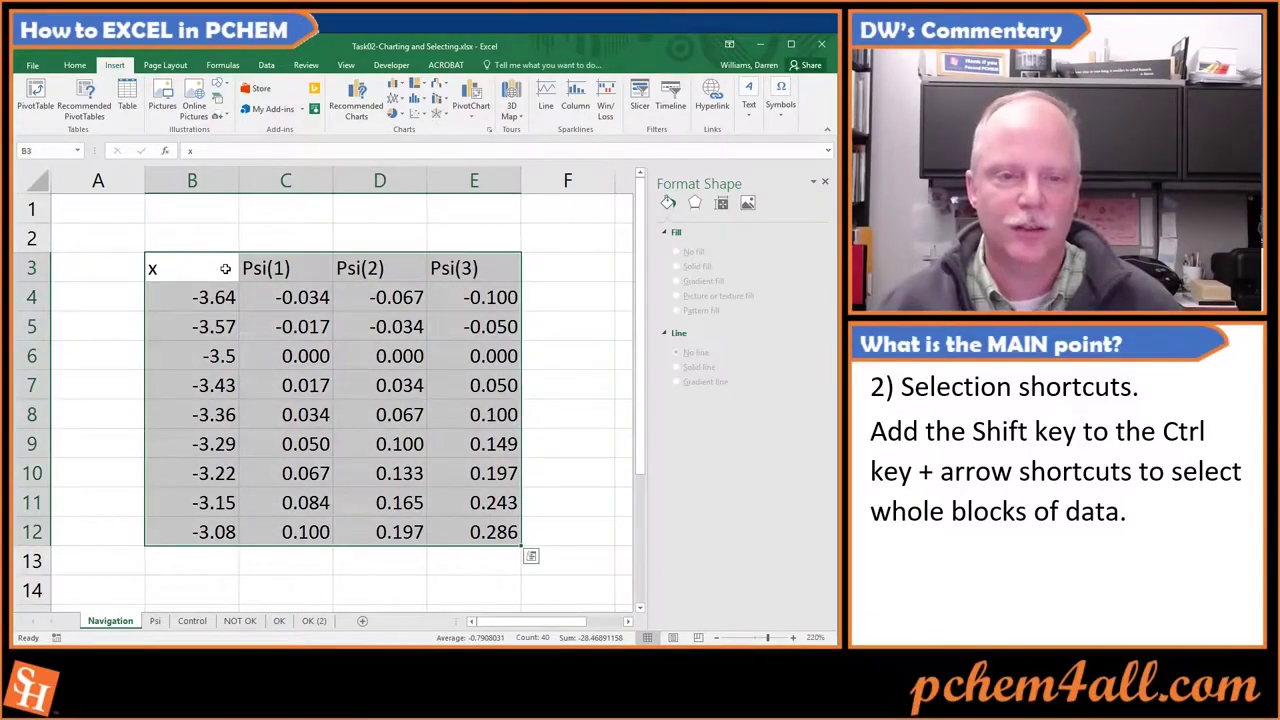
Step: Clear the selection and reselect B3:E12 by extending from B3 straight to the block's last column and row
key("Up")
key("Down")
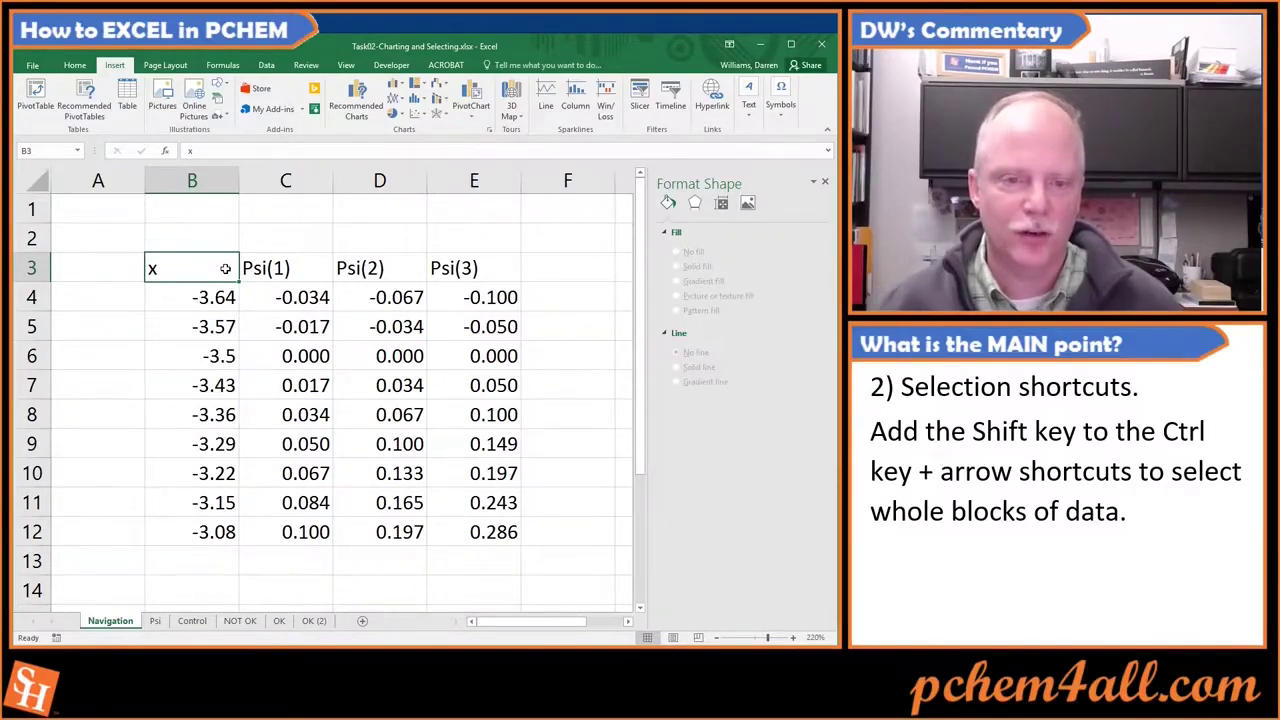
key("ctrl+shift+Right")
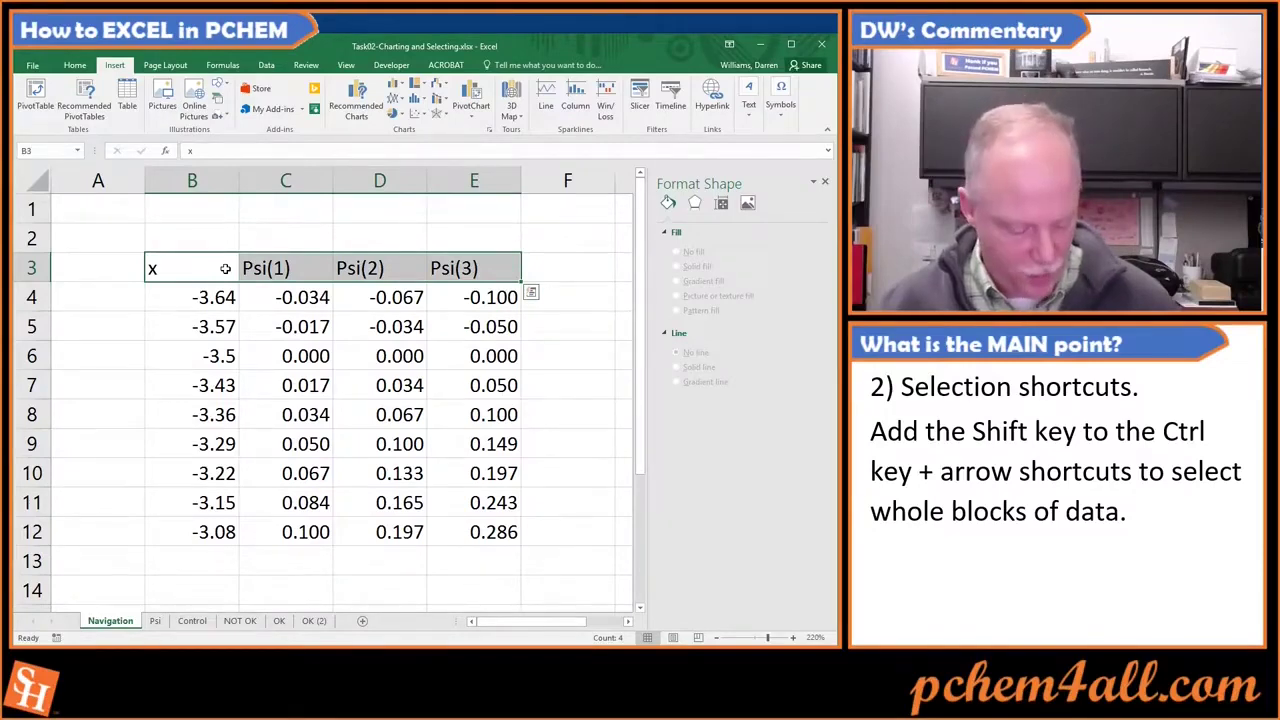
key("ctrl+shift+Down")
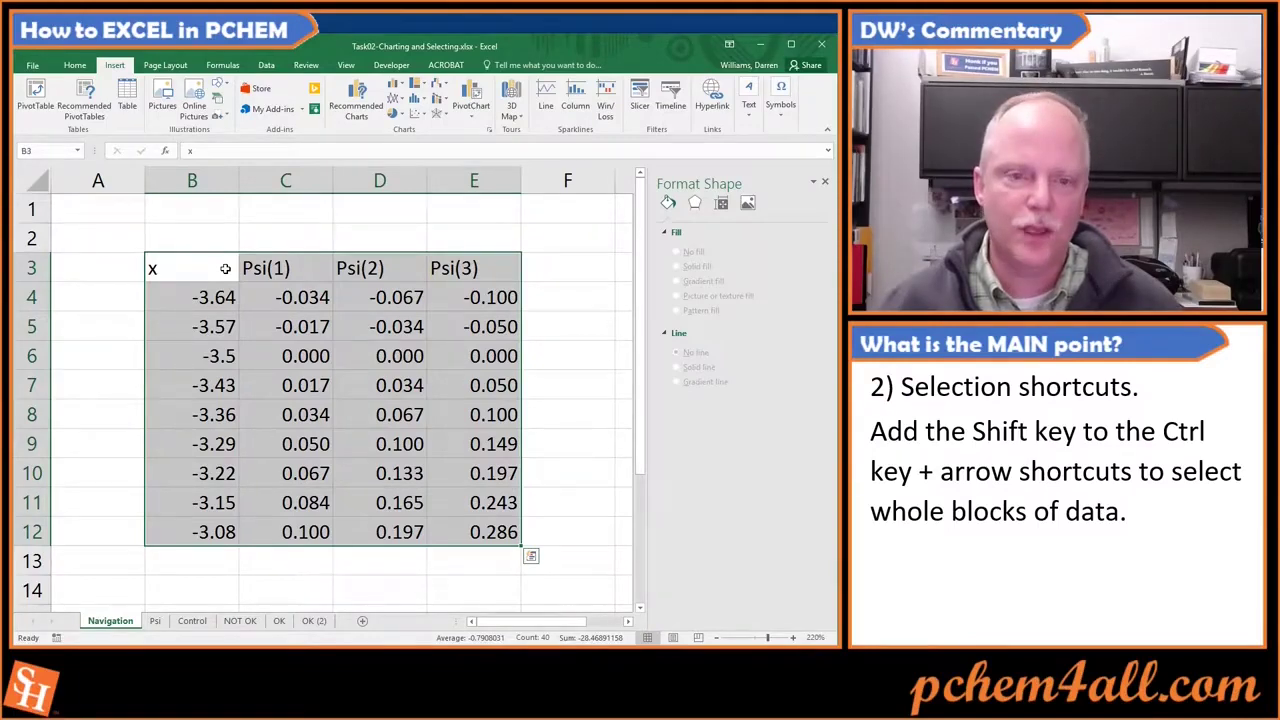
Step: Clear the block selection and select B3:D12, from the x header to the last Psi(2) value, in one sweep
left_click(225, 268)
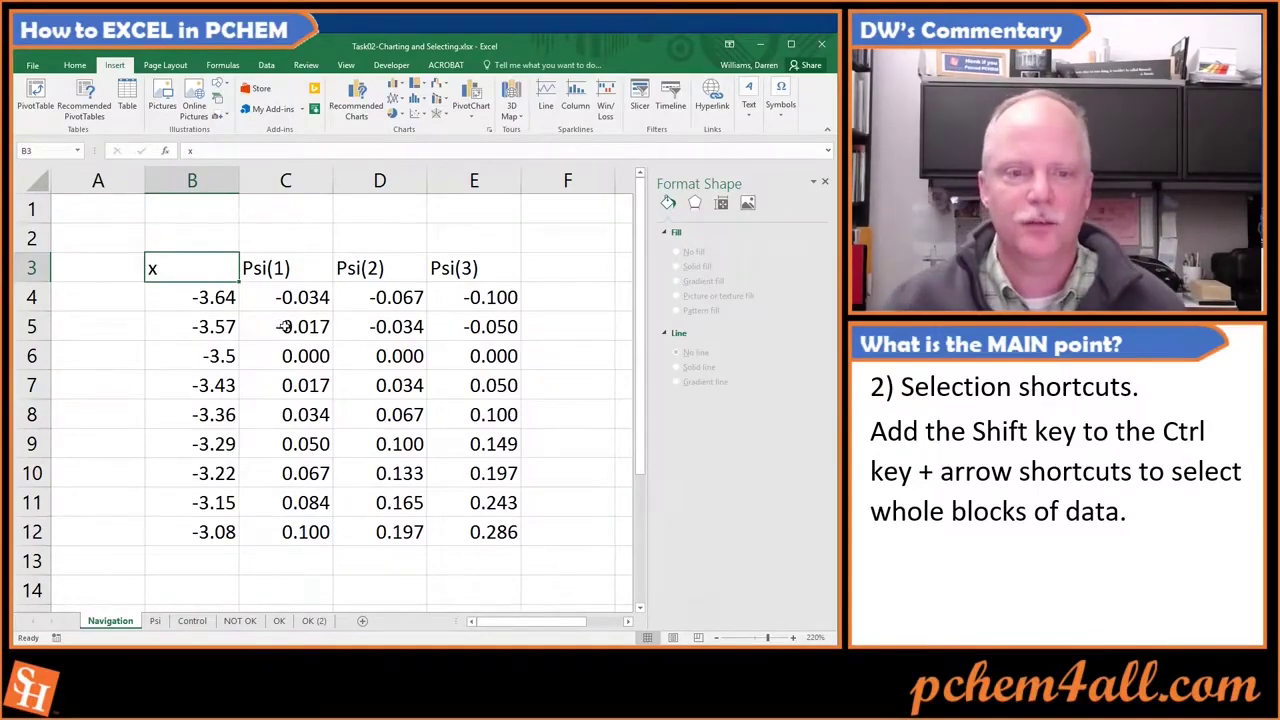
left_click(285, 326)
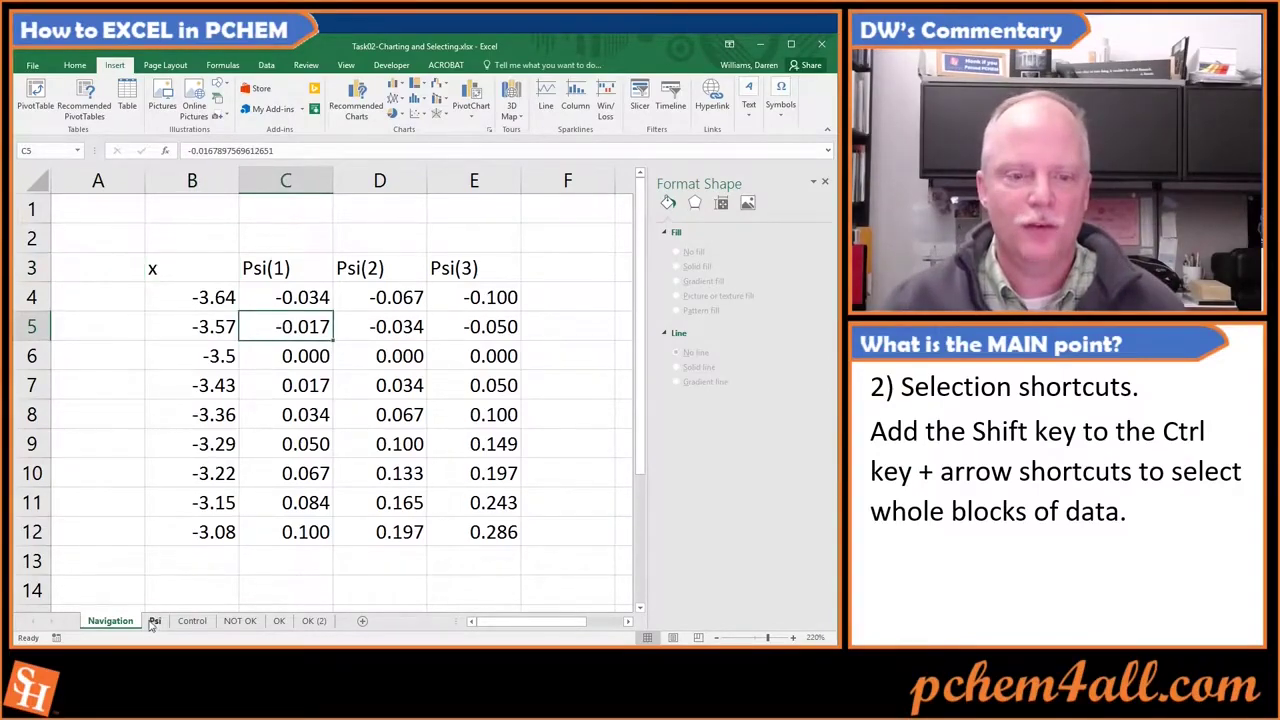
left_click(206, 279)
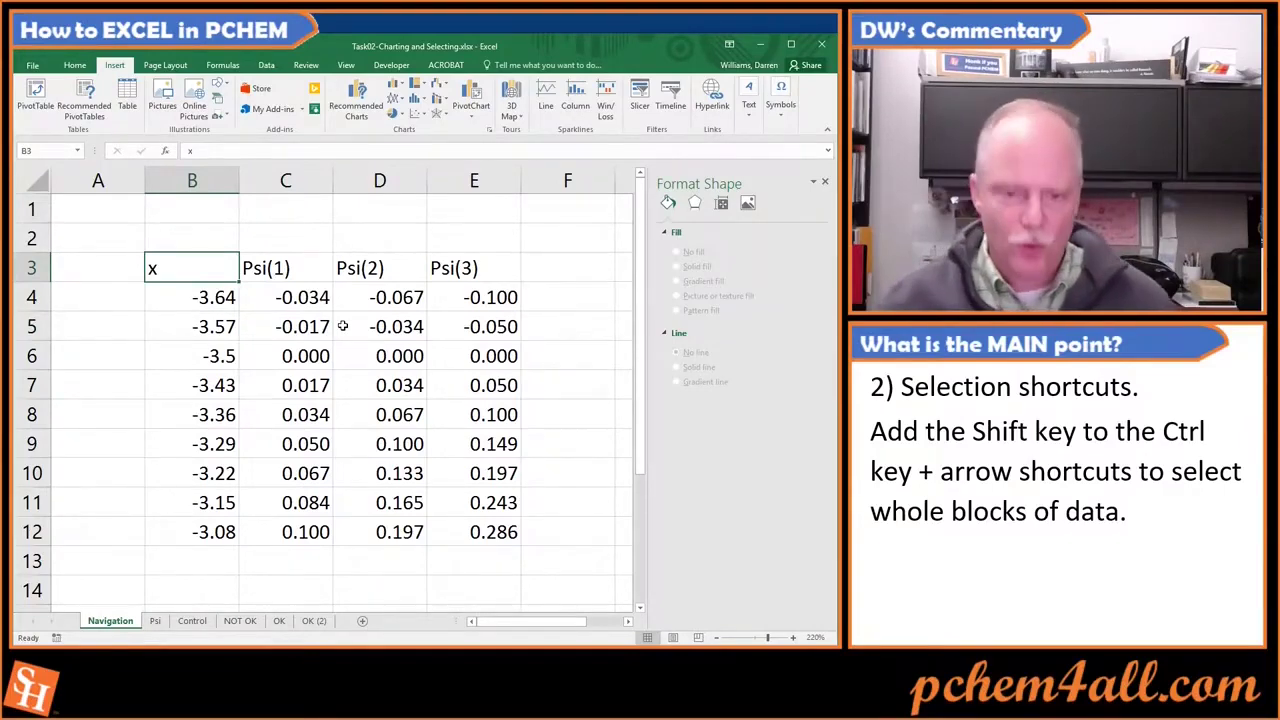
left_click_drag(237, 276, 399, 531)
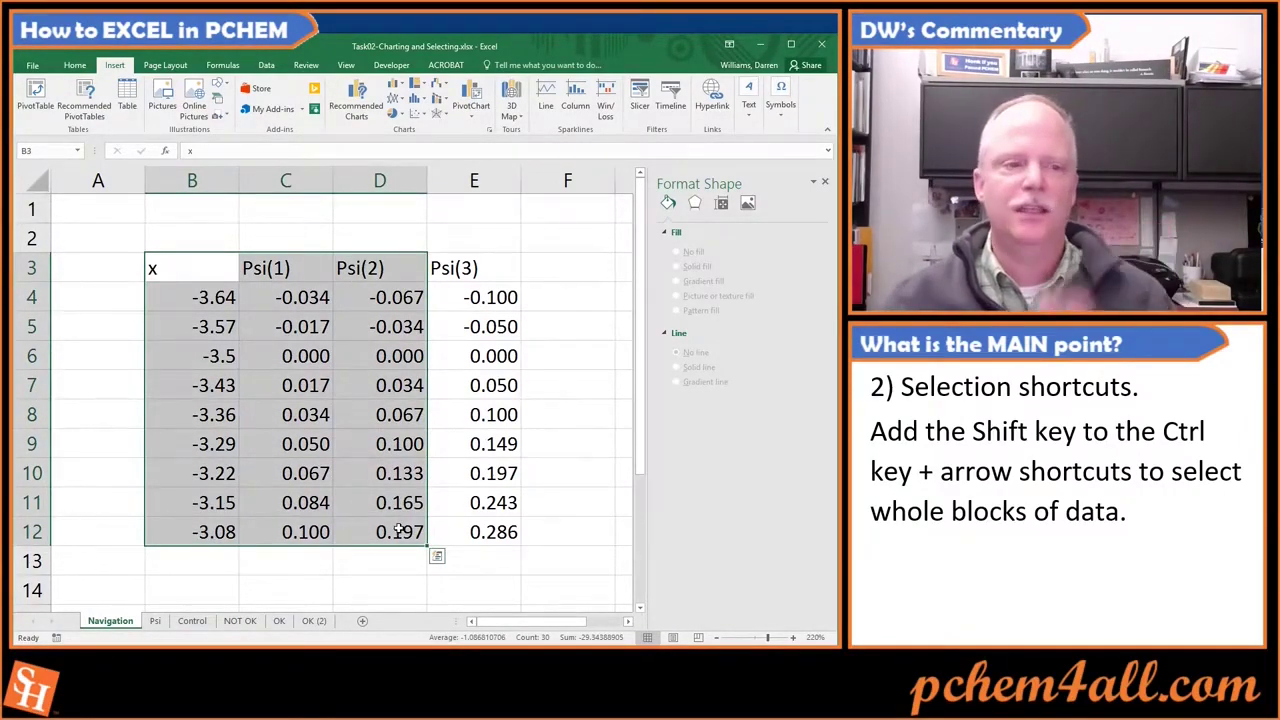
Step: Switch to the Psi sheet and remove the existing chart that covers the wave function data
left_click(230, 280)
left_click(156, 621)
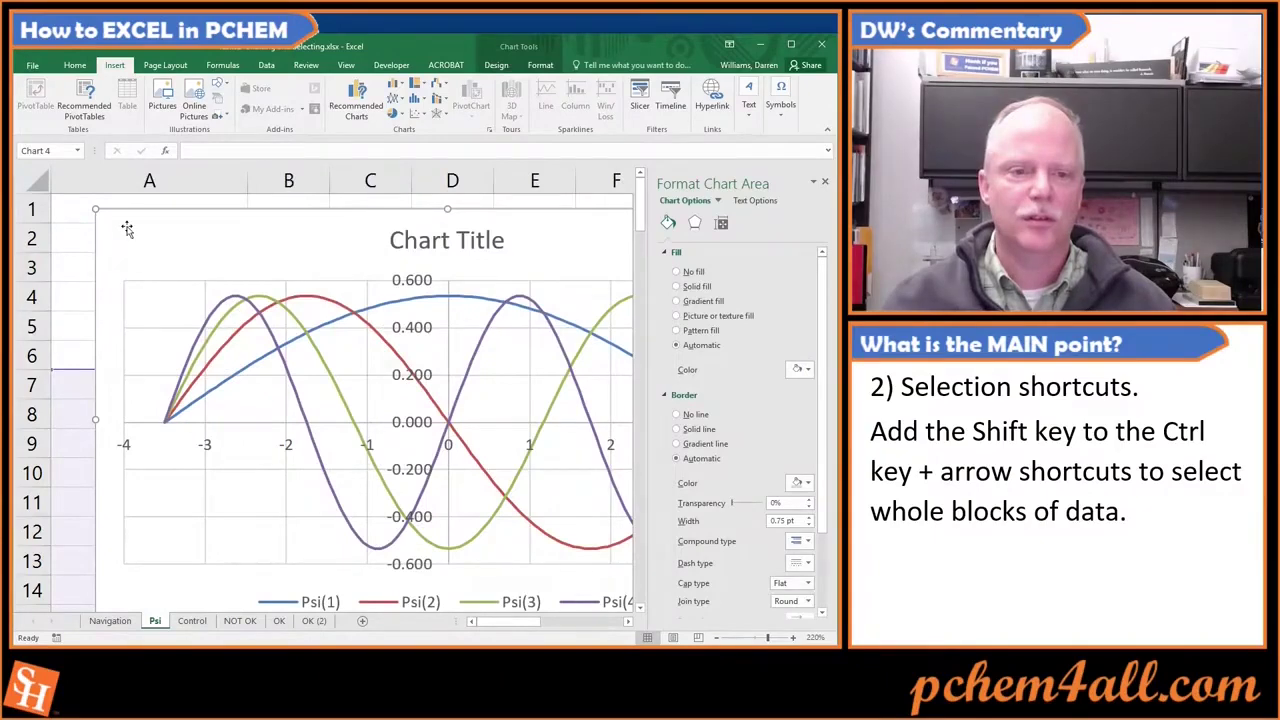
key("Escape")
key("ctrl+6")
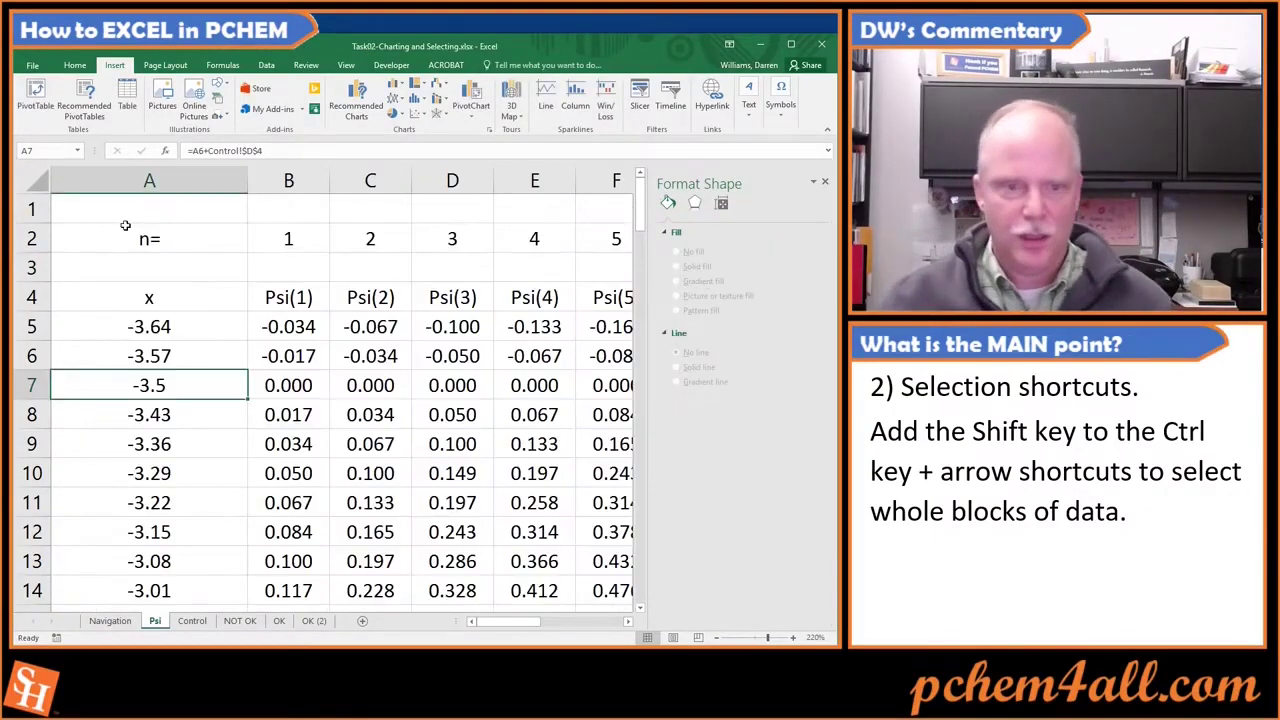
Step: Select the x and Psi(1) columns from the header row down to row 109, then return to cell A1
left_click(194, 301)
left_click_drag(194, 299, 287, 500)
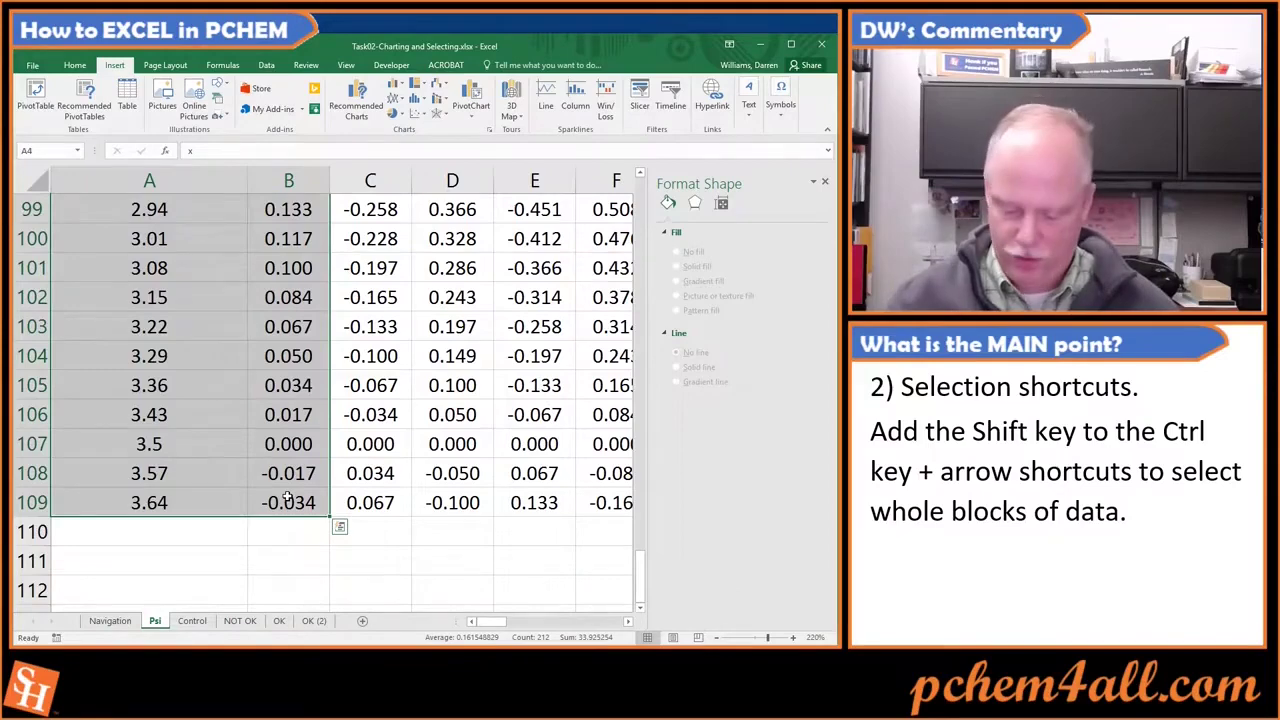
key("ctrl+Home")
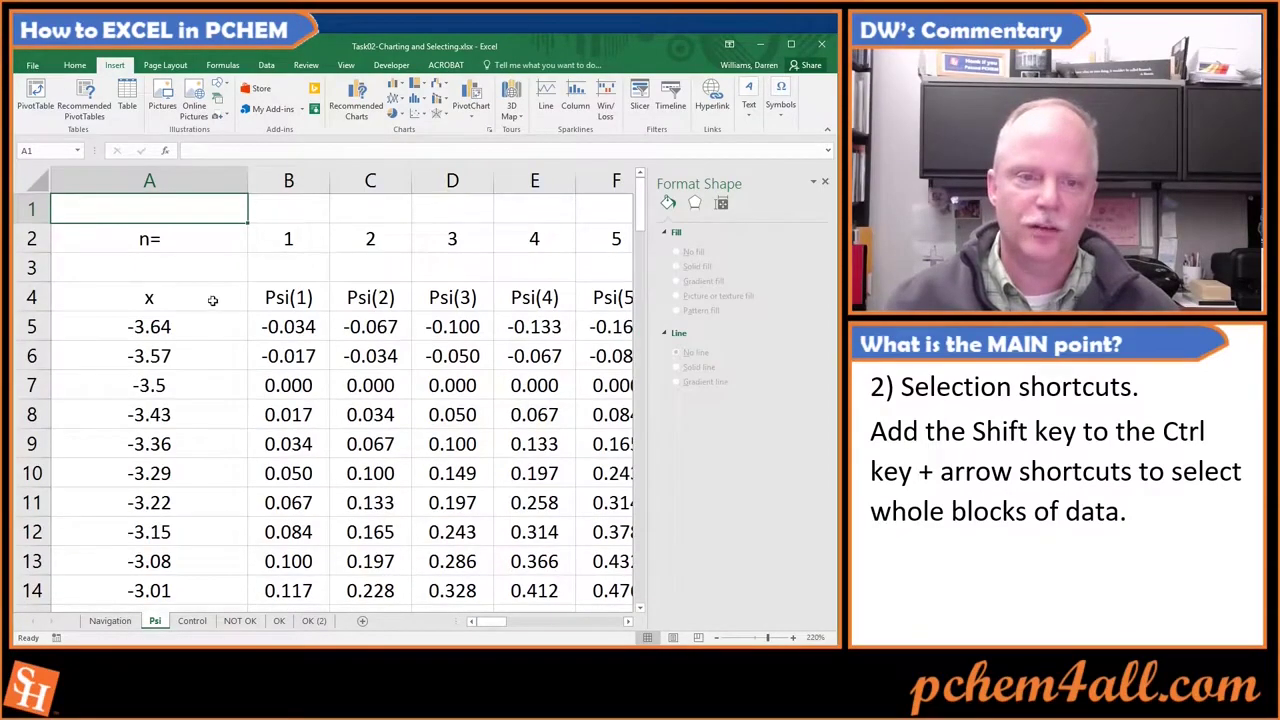
Step: Select the x, Psi(1) and Psi(2) columns by extending from the x header to Psi(2) and down to row 109, then clear the selection
left_click(213, 300)
key("shift+Right")
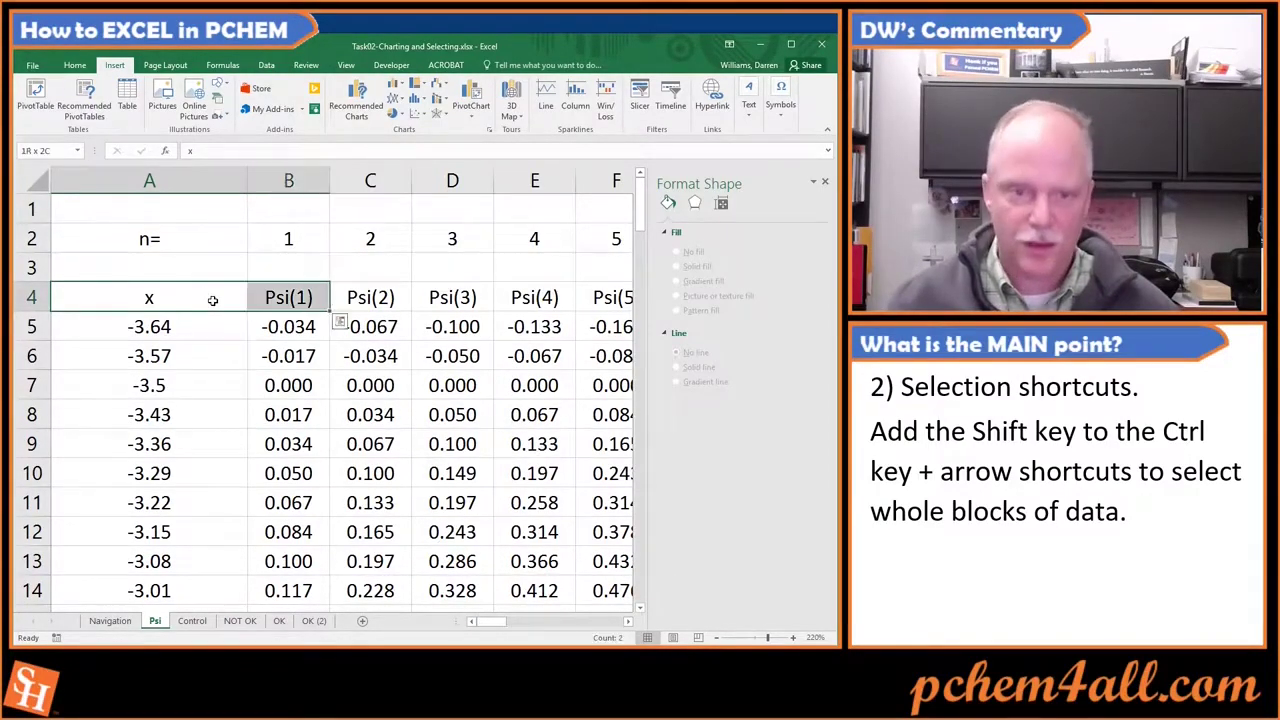
key("shift+Right")
key("ctrl+shift+Down")
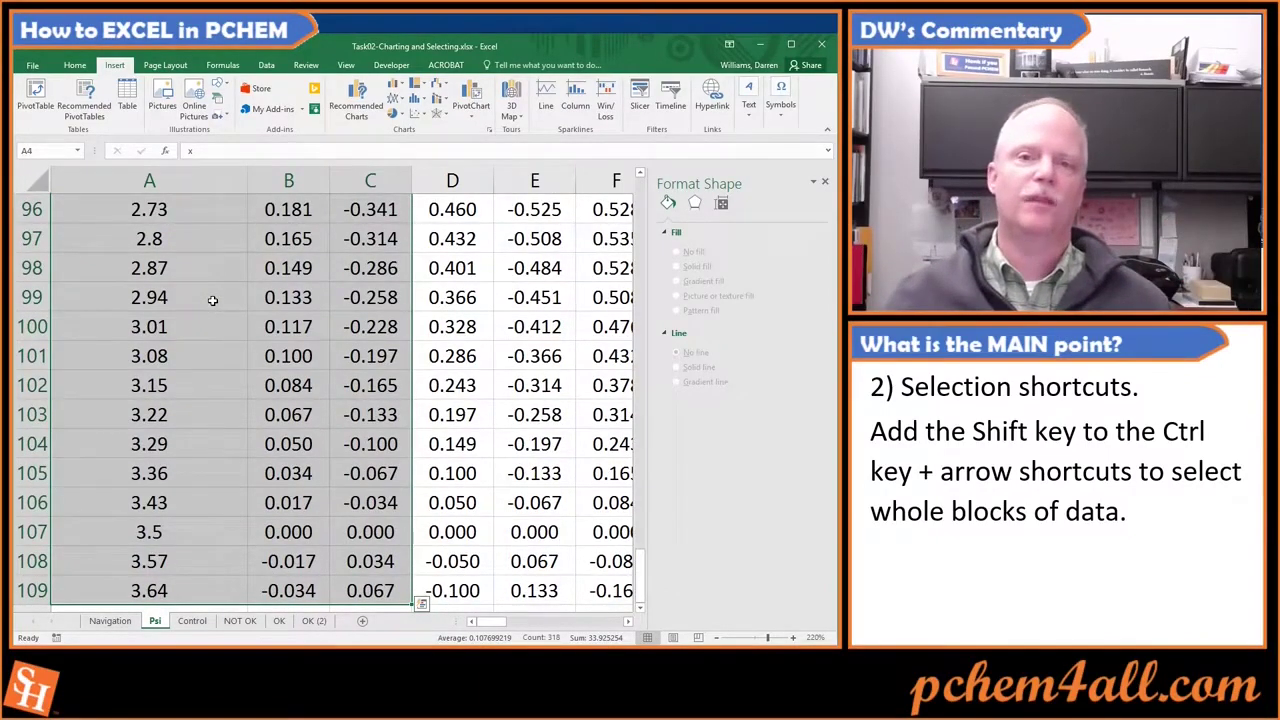
key("Up")
key("Down")
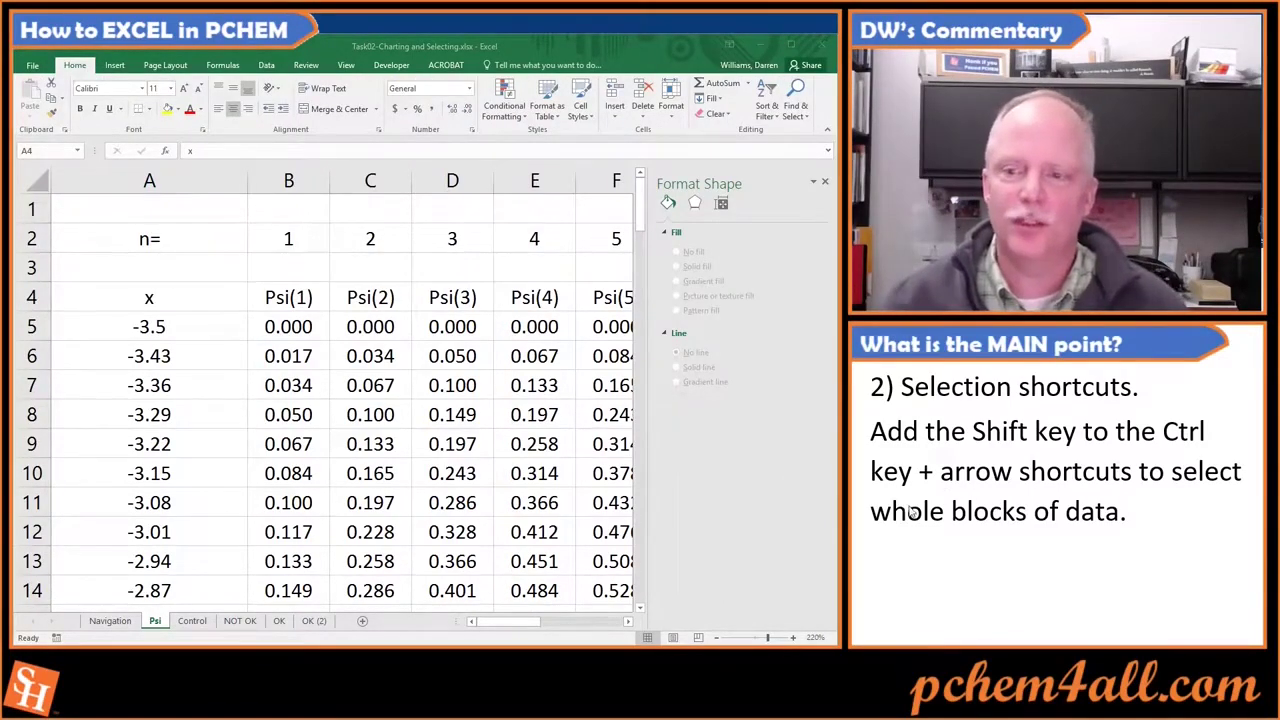
Step: Select the x through Psi(3) columns on the Psi sheet, from the header row down to row 105
scroll(910, 510, "down", 5)
scroll(910, 510, "down", 1)
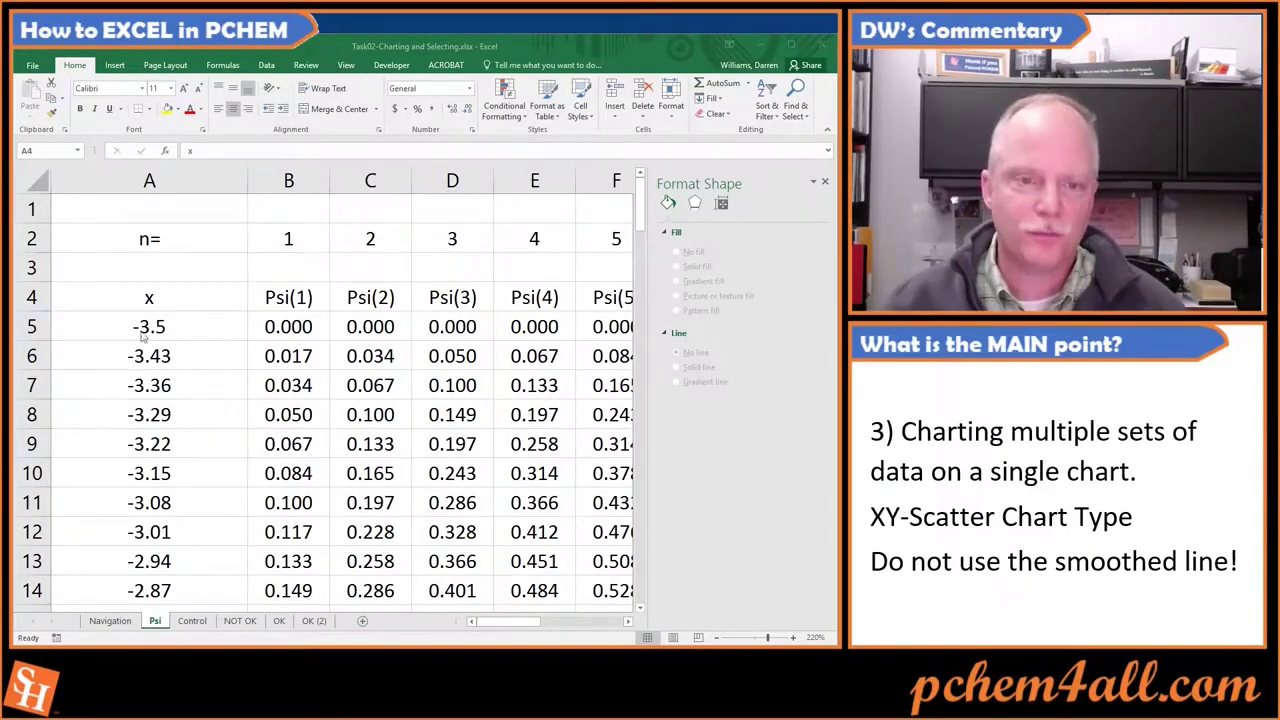
left_click(198, 293)
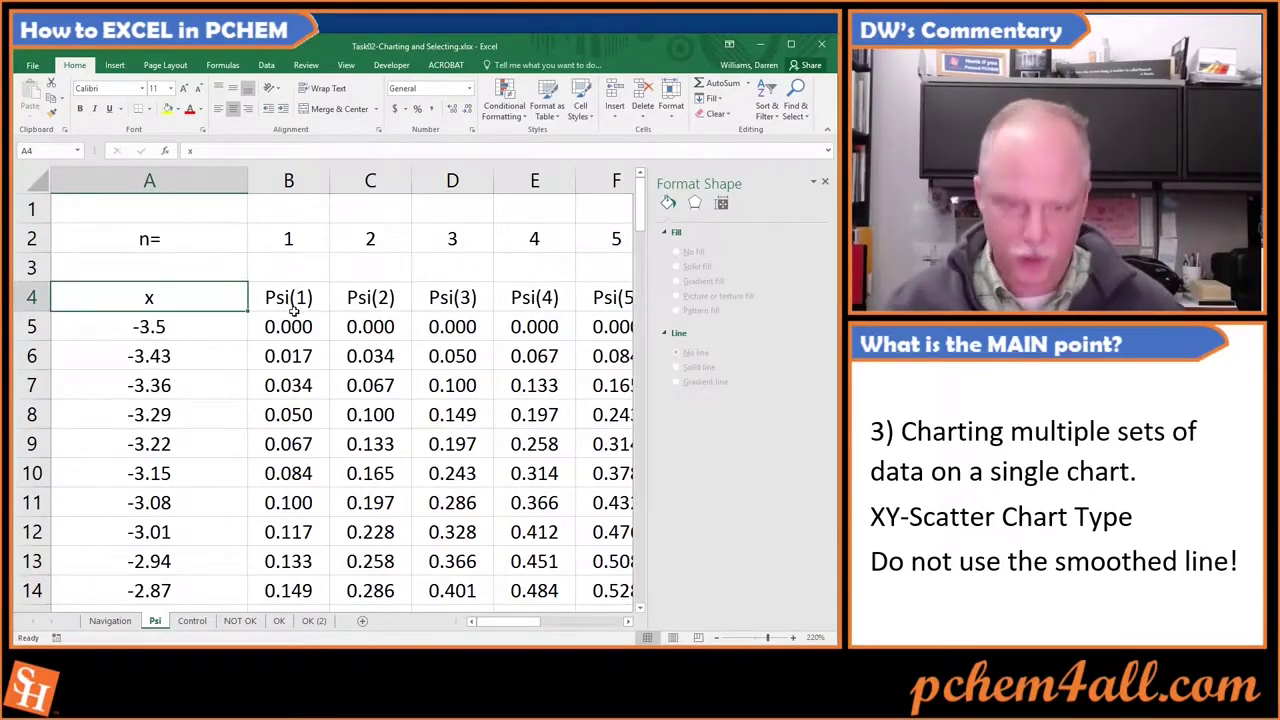
key("shift+Right")
key("shift+Right")
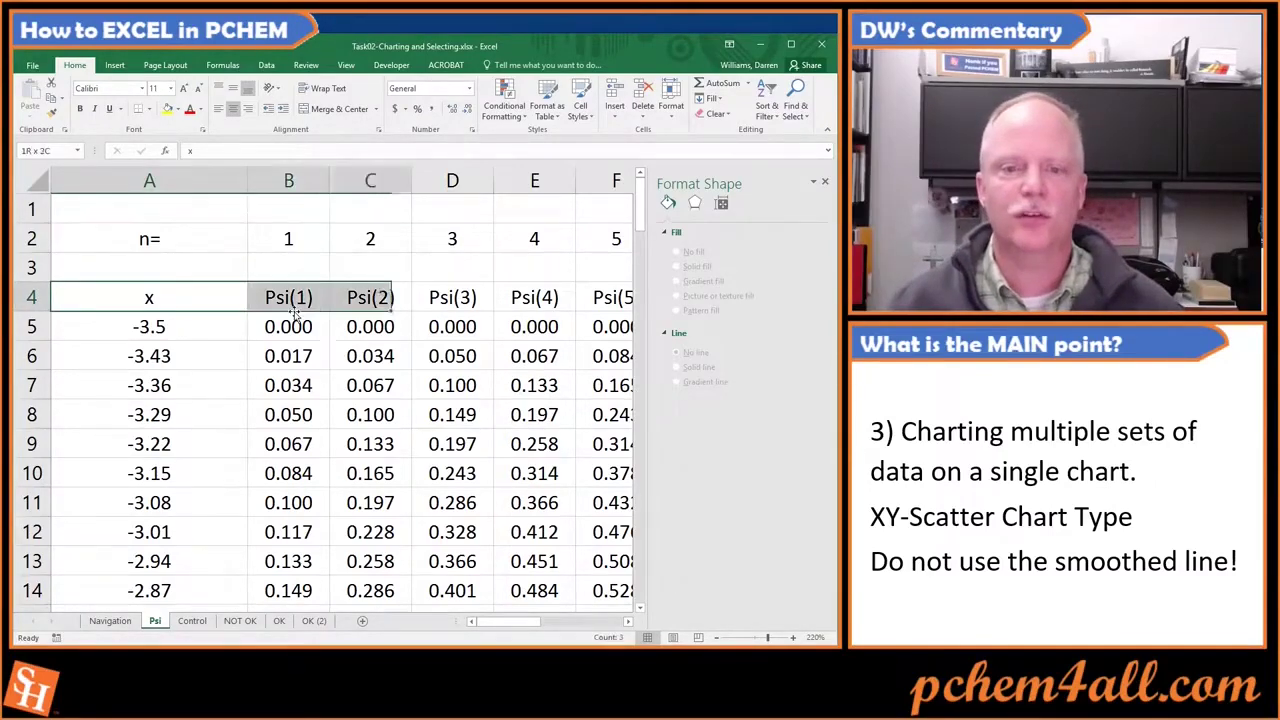
key("shift+Right")
key("ctrl+shift+Down")
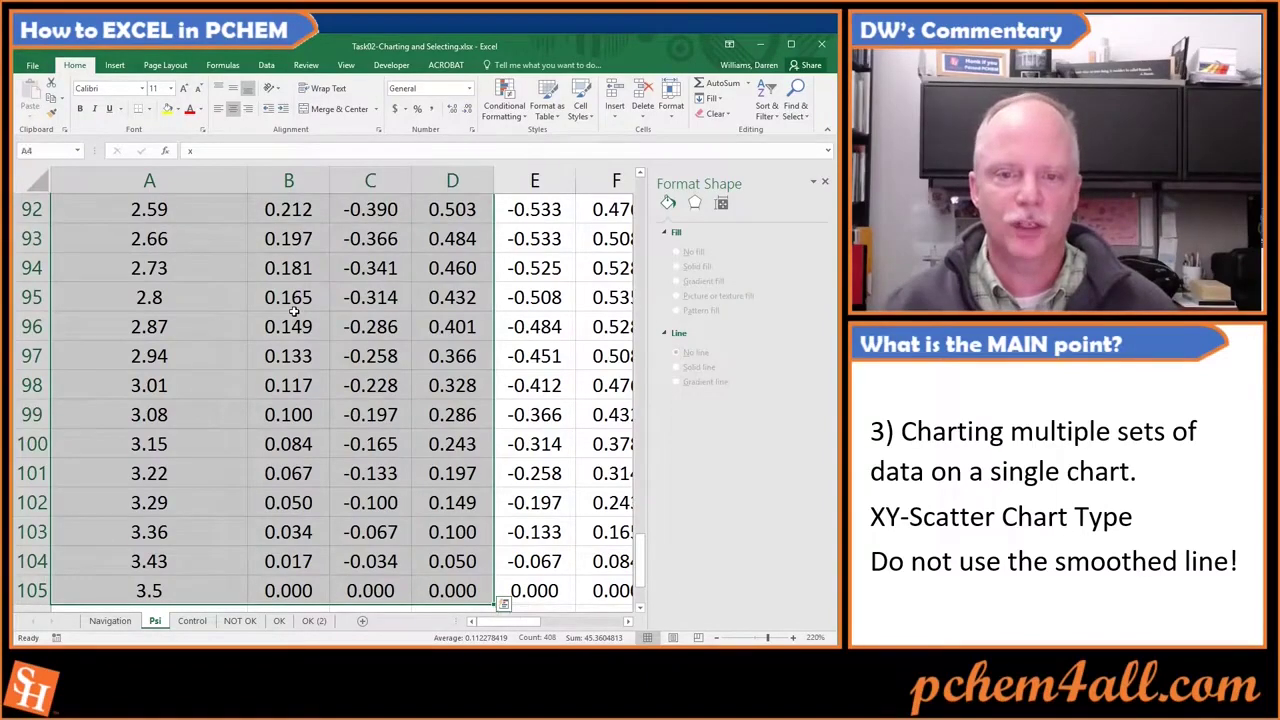
Step: Insert a scatter chart with straight lines and no markers from the selected x through Psi(3) data
left_click(116, 66)
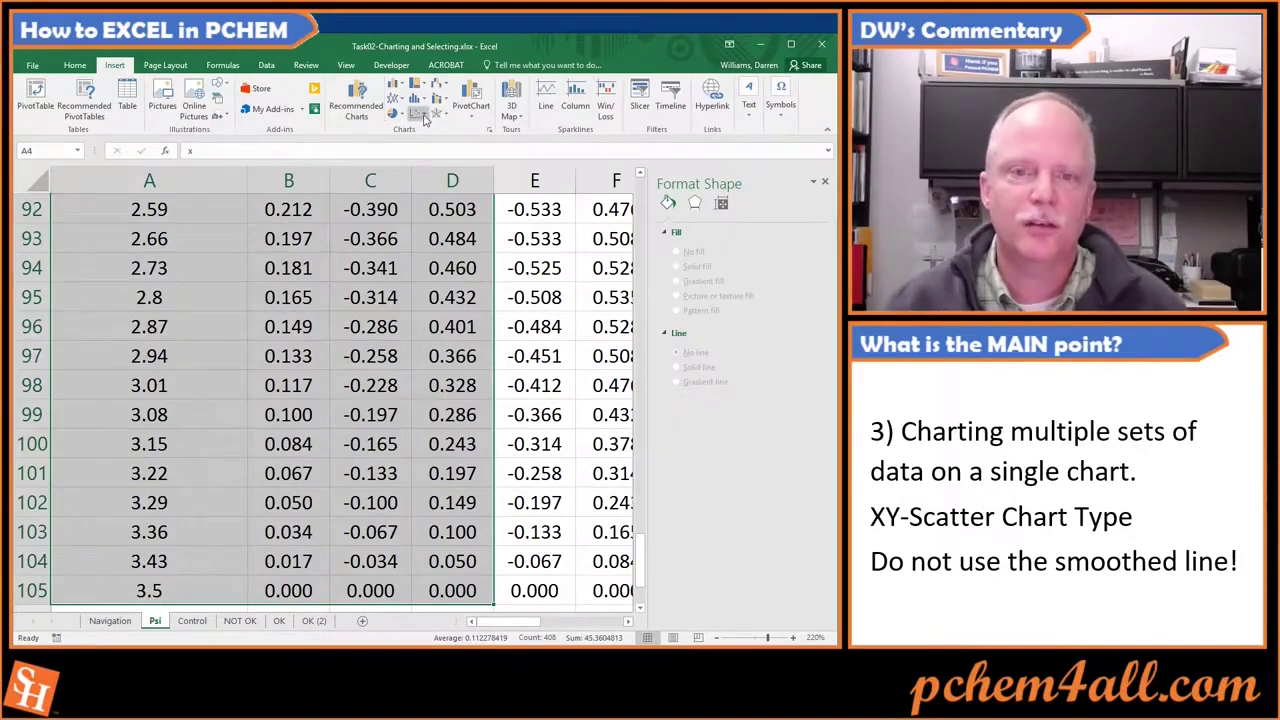
left_click(426, 116)
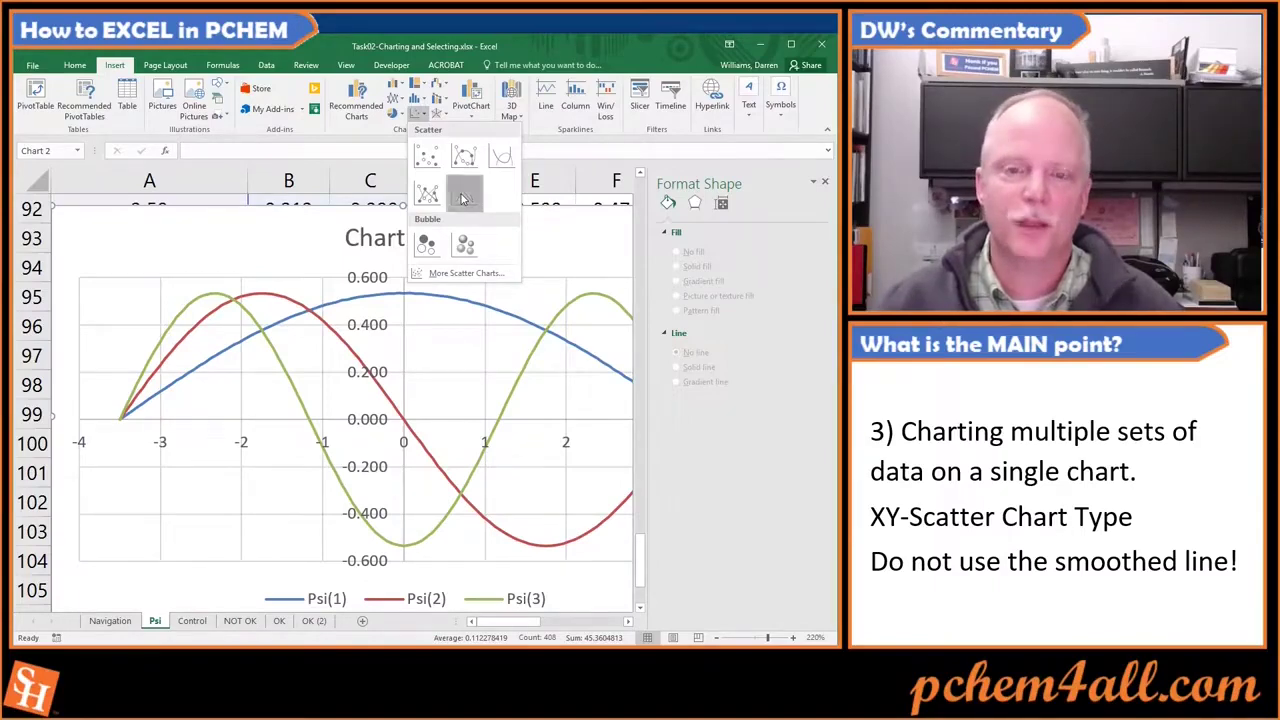
left_click(462, 197)
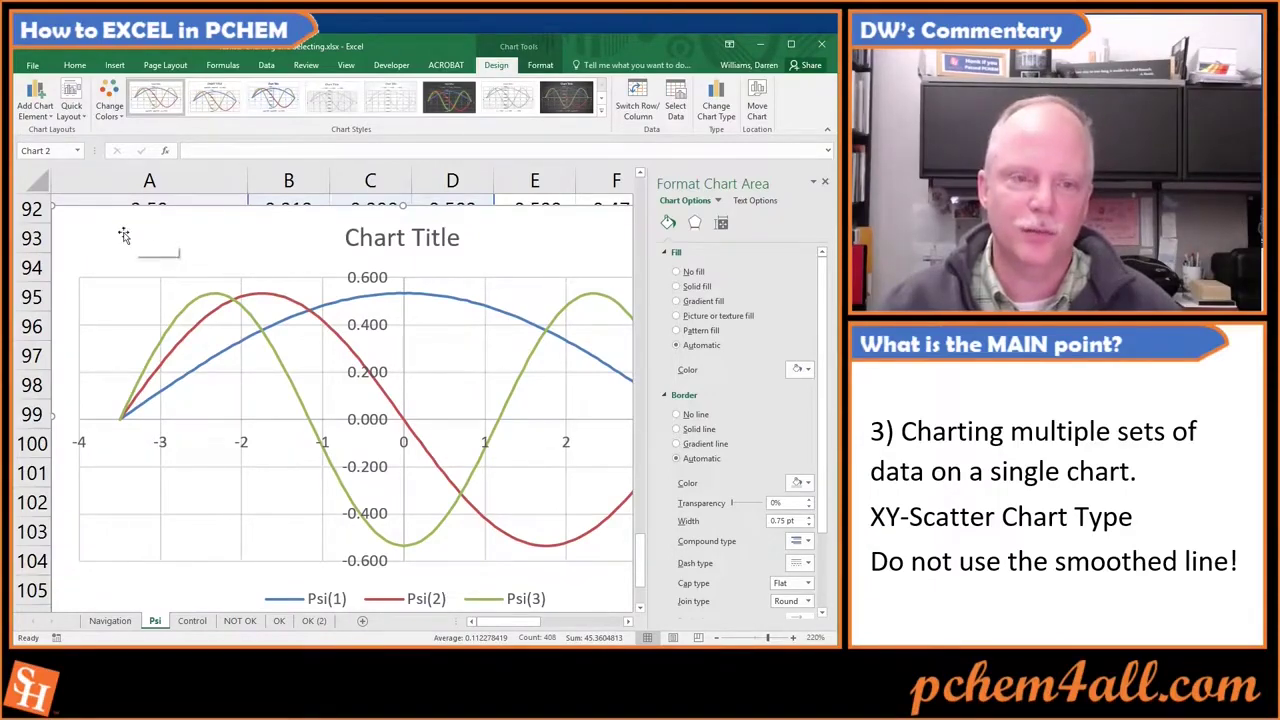
Step: Cut the new chart from the lower rows and paste it at cell A1
left_click_drag(94, 226, 117, 246)
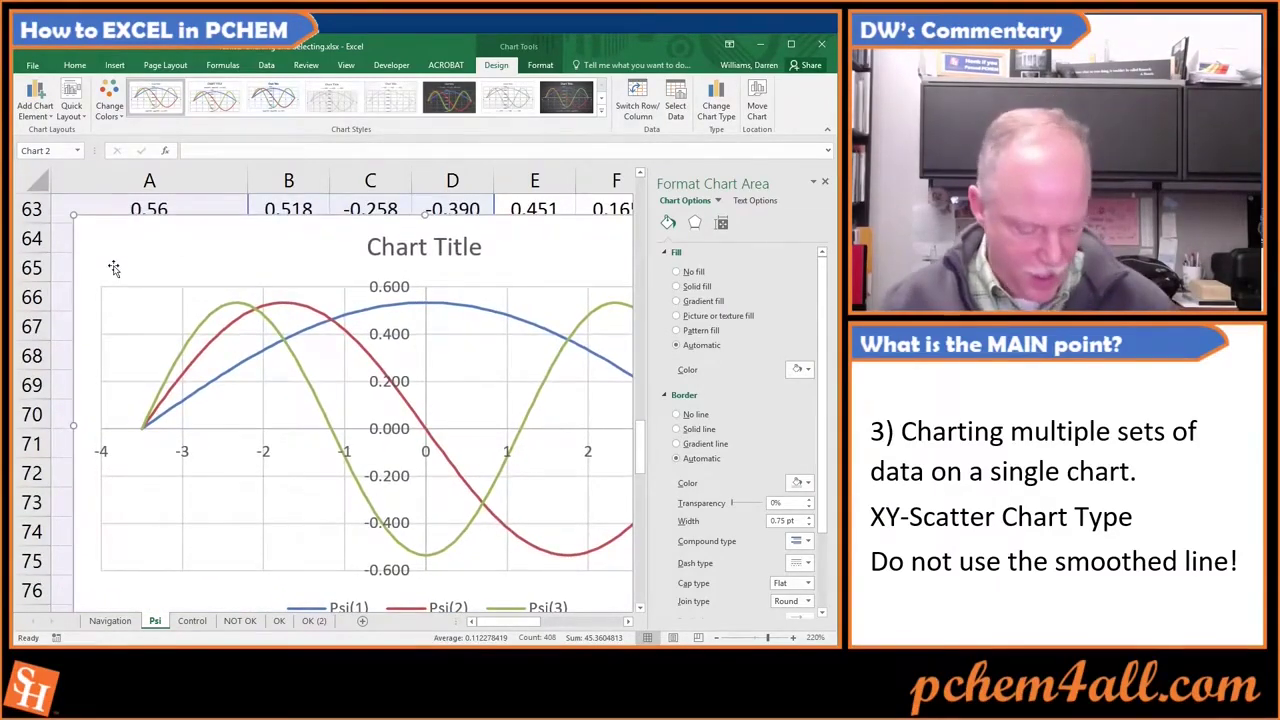
left_click(115, 205)
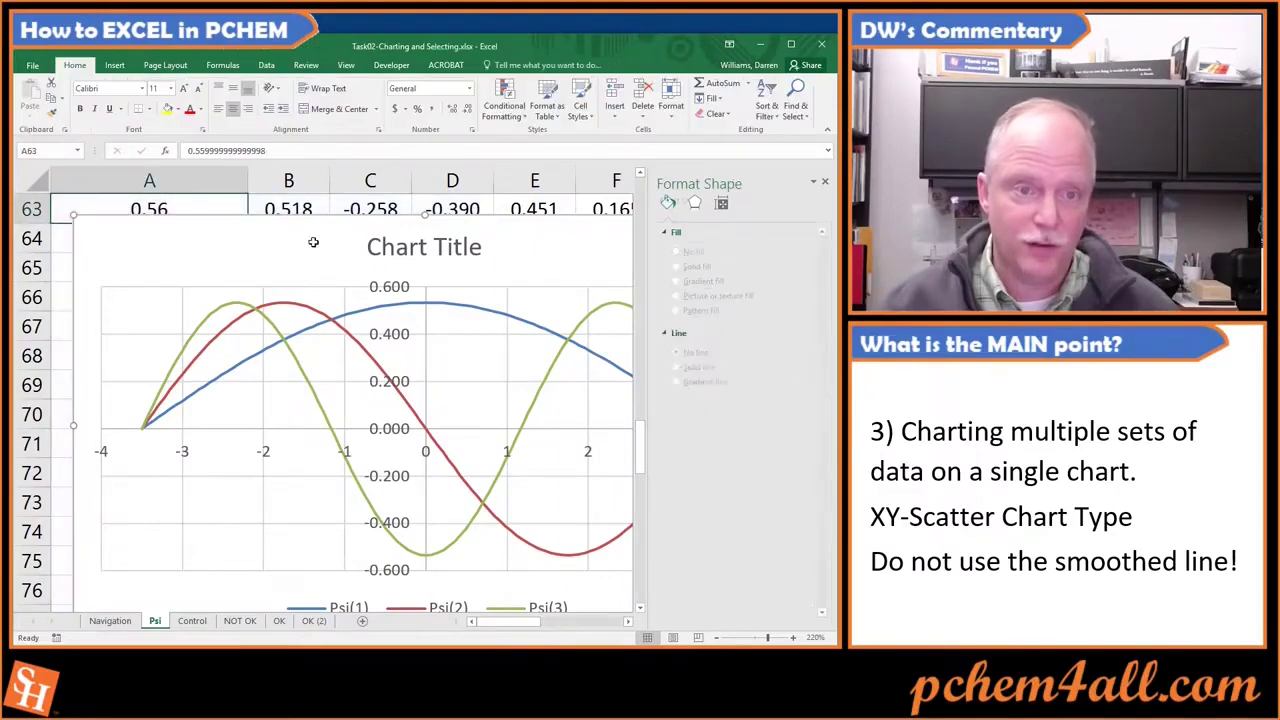
left_click(117, 233)
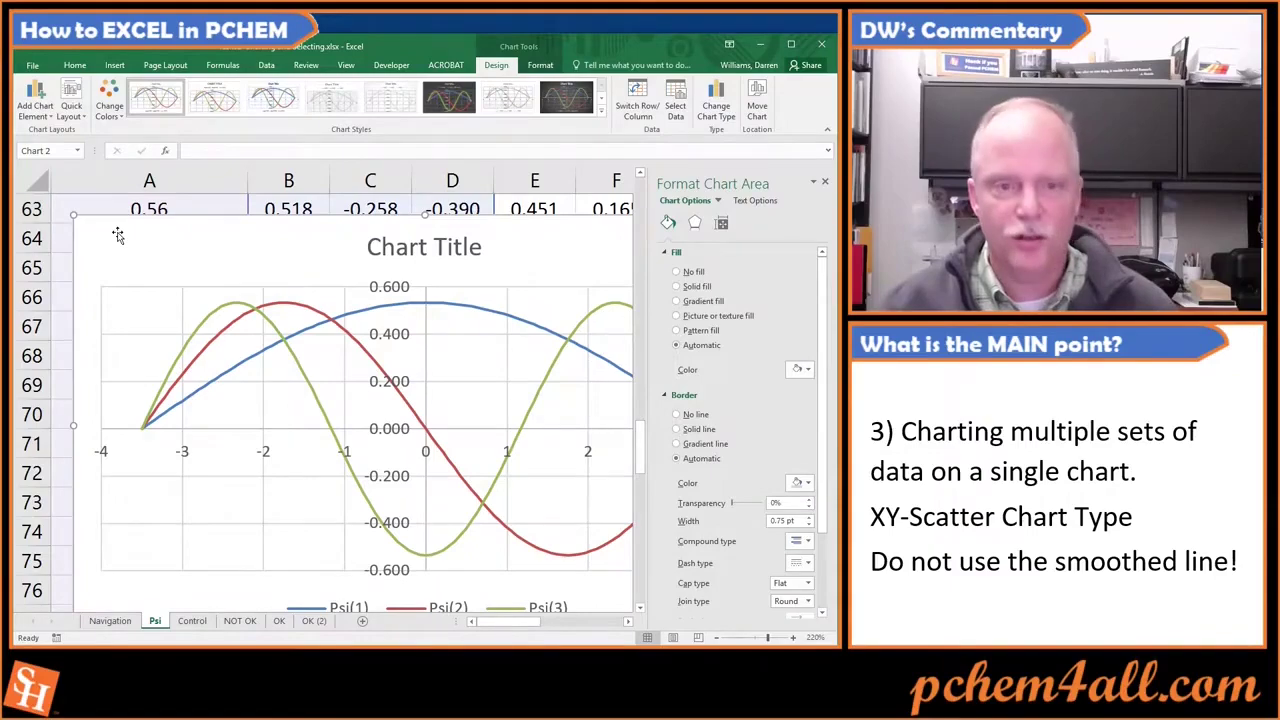
key("Delete")
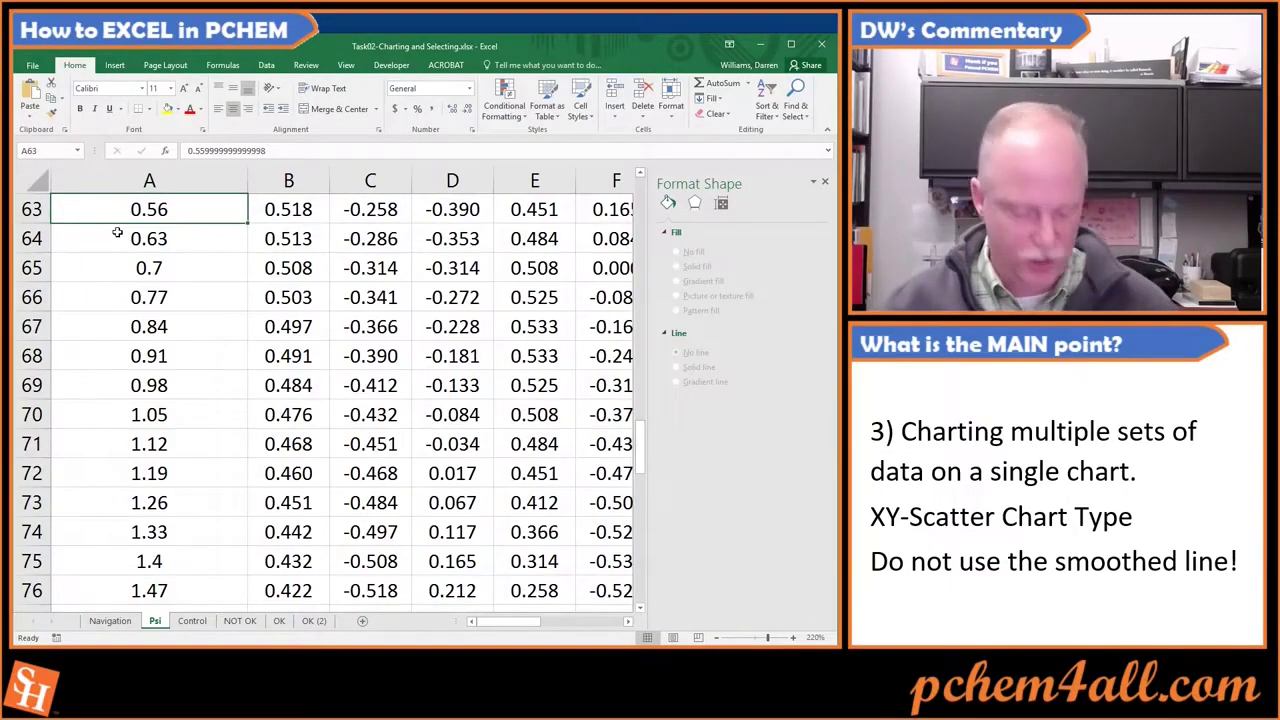
key("ctrl+Home")
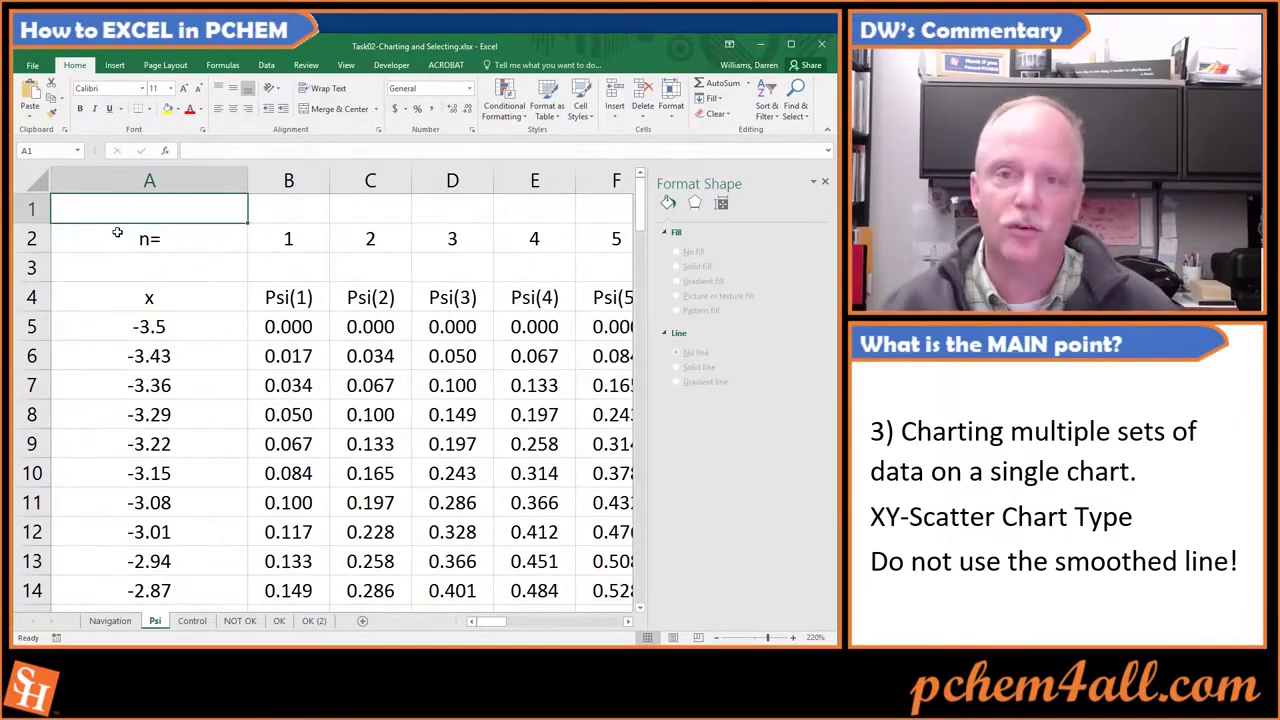
key("ctrl+v")
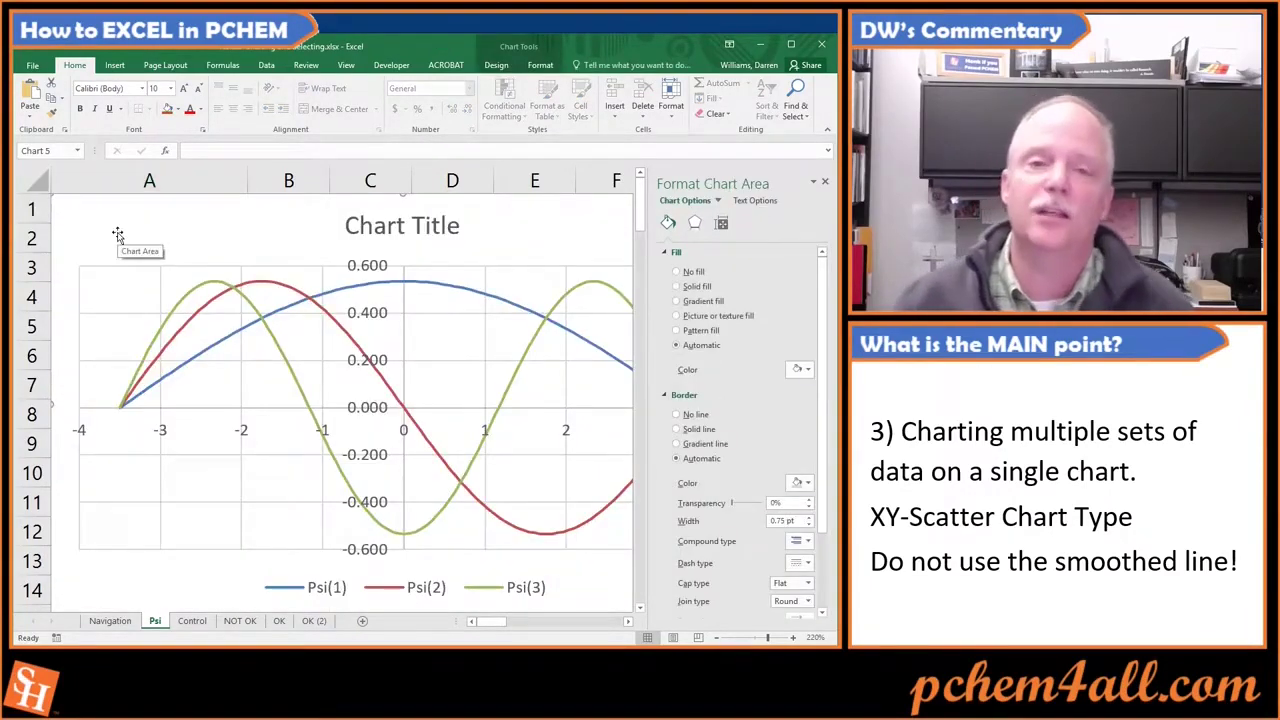
Step: Move the chart below the header rows so the Psi headings stay uncovered, and close the chart formatting pane
left_click_drag(100, 220, 224, 369)
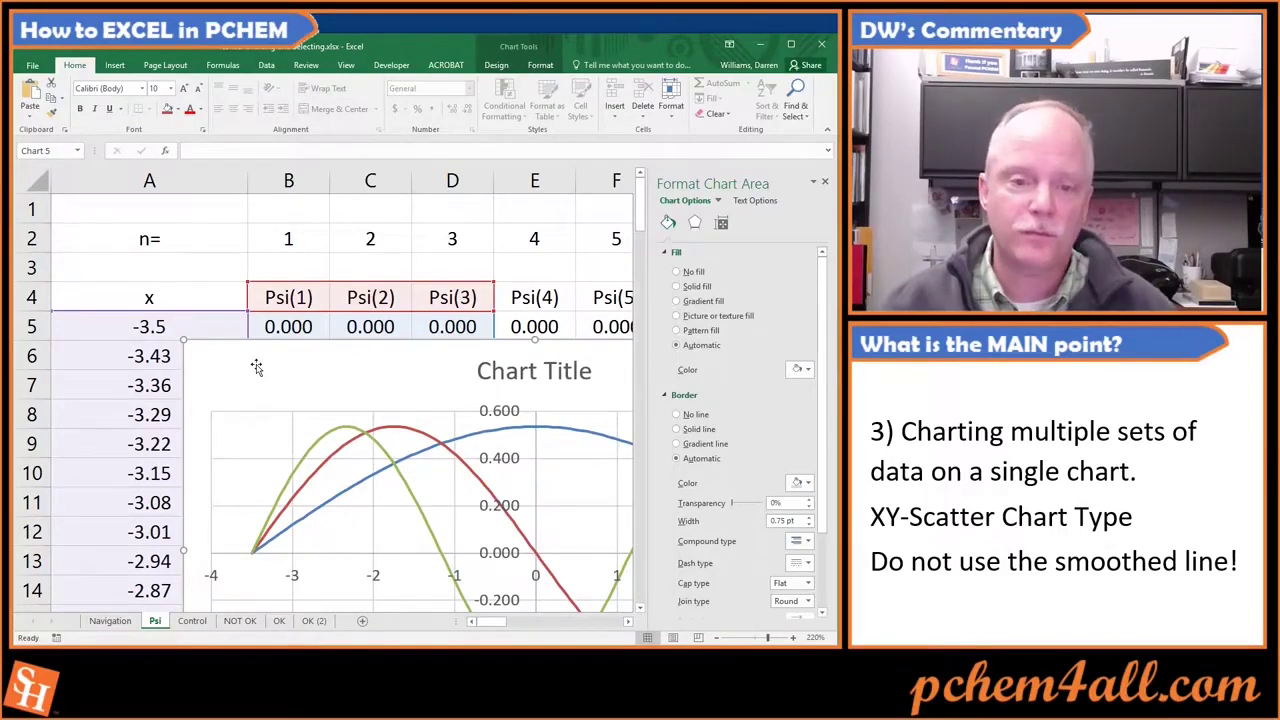
left_click_drag(271, 366, 262, 362)
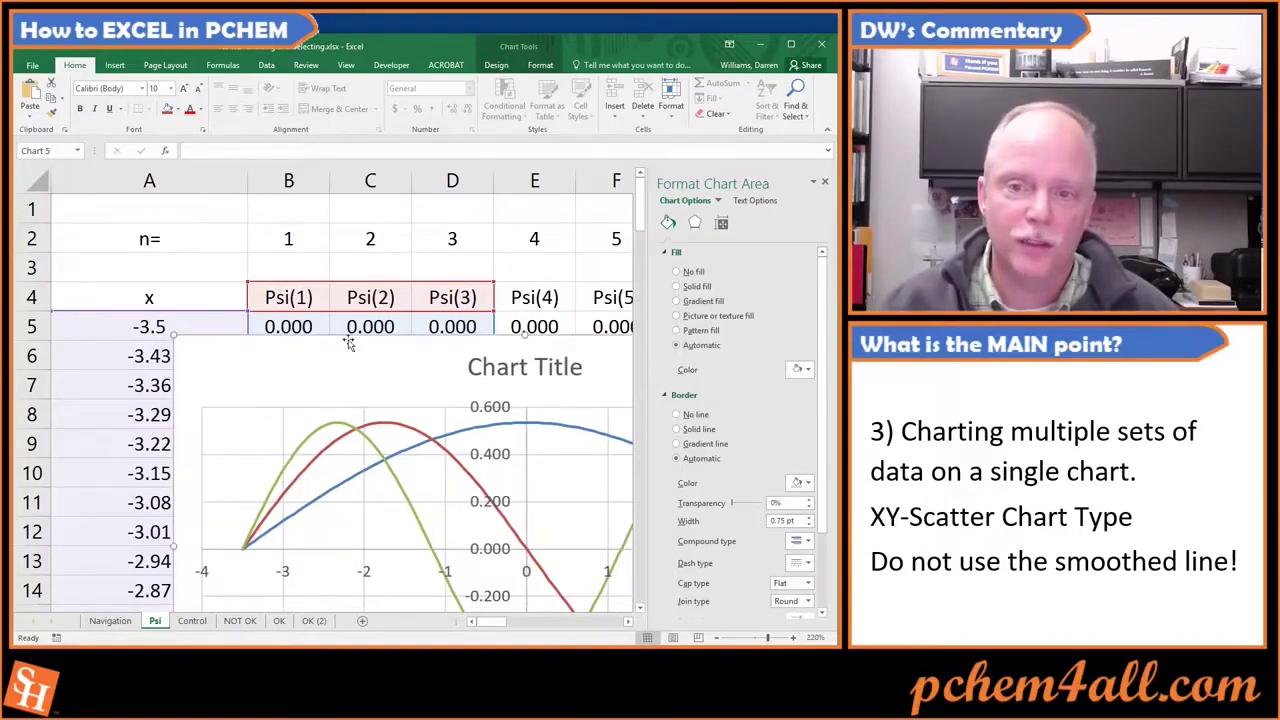
left_click(825, 181)
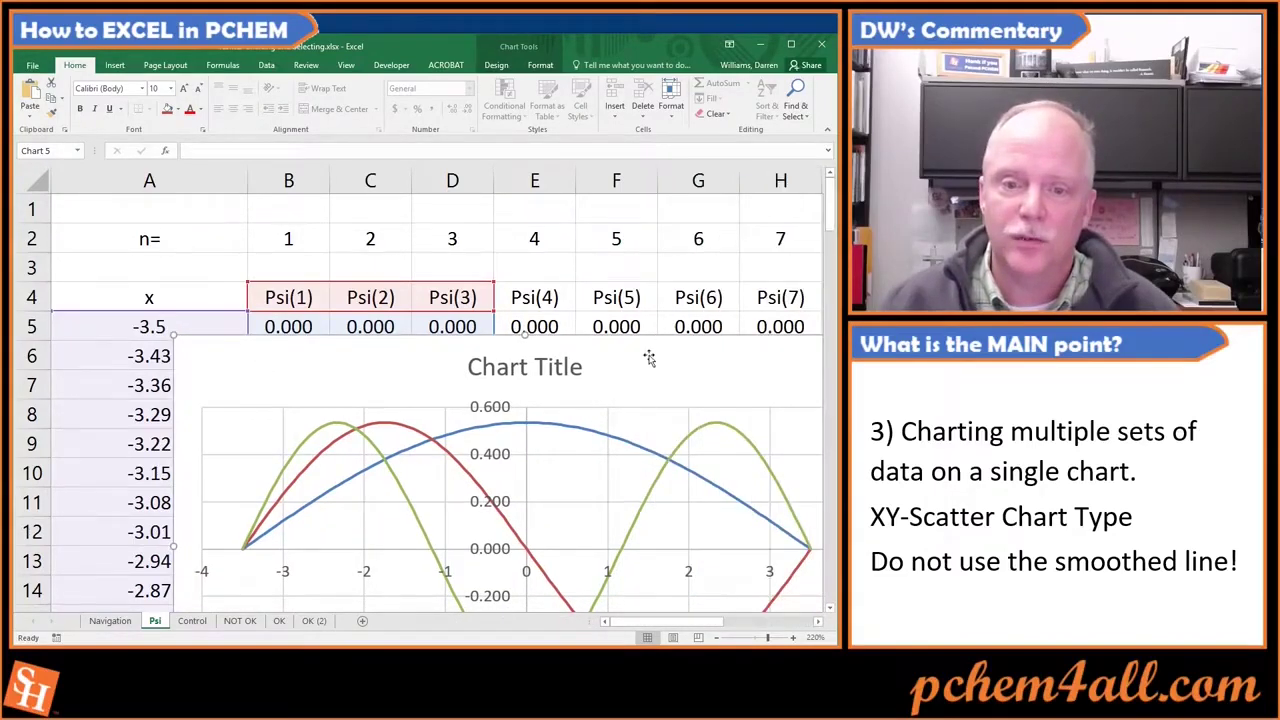
left_click_drag(649, 358, 547, 241)
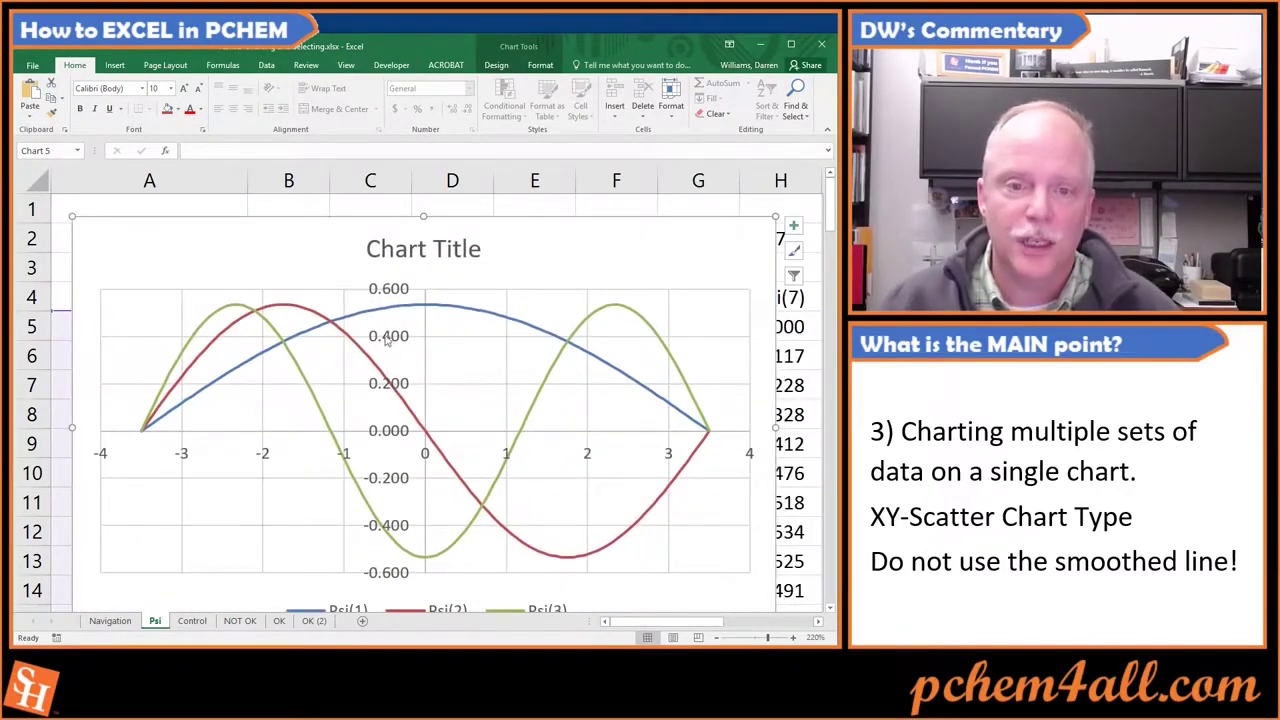
left_click_drag(134, 237, 176, 356)
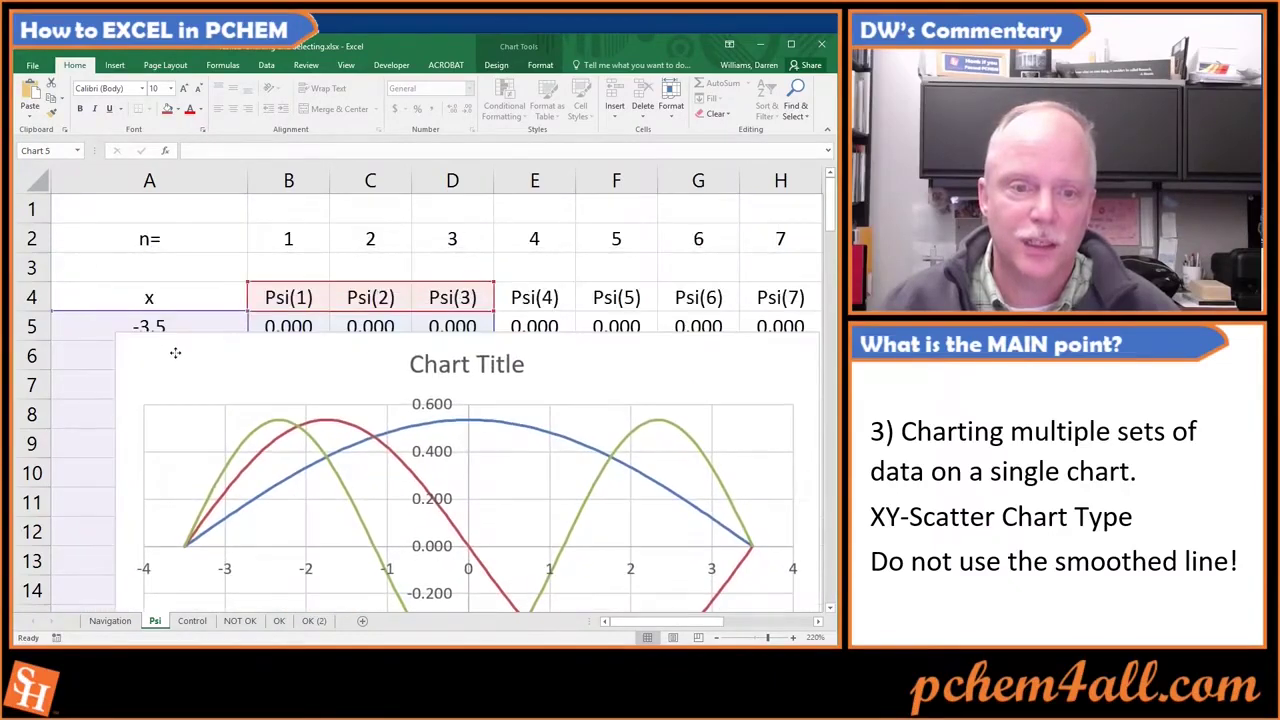
Step: Select the Psi(1) curve and examine the series order, name reference and data ranges in its SERIES formula
left_click(533, 434)
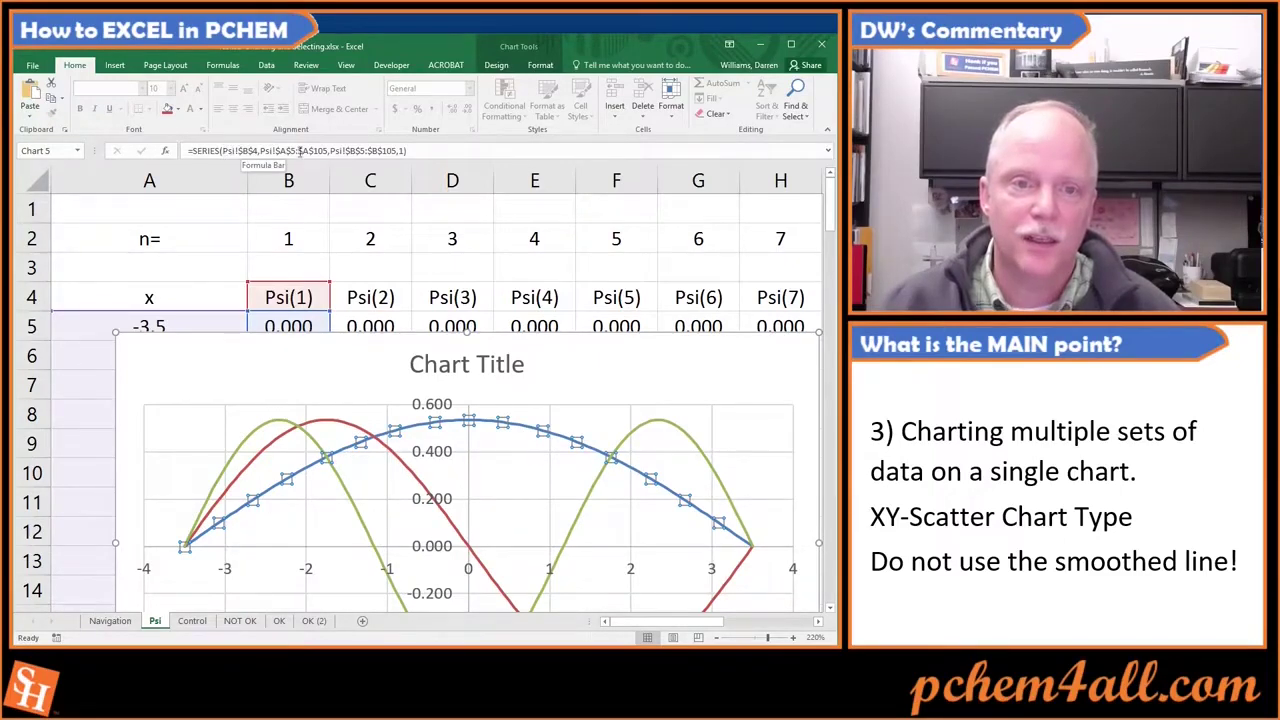
left_click(403, 150)
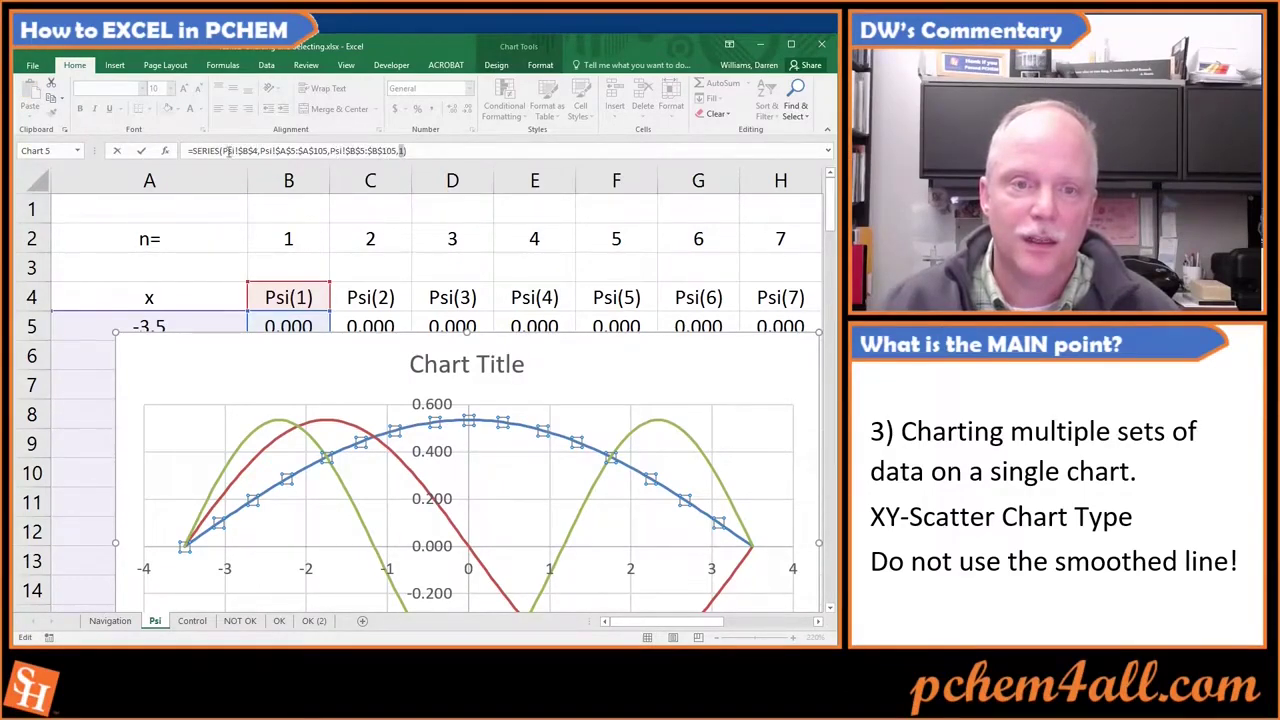
left_click_drag(222, 150, 258, 150)
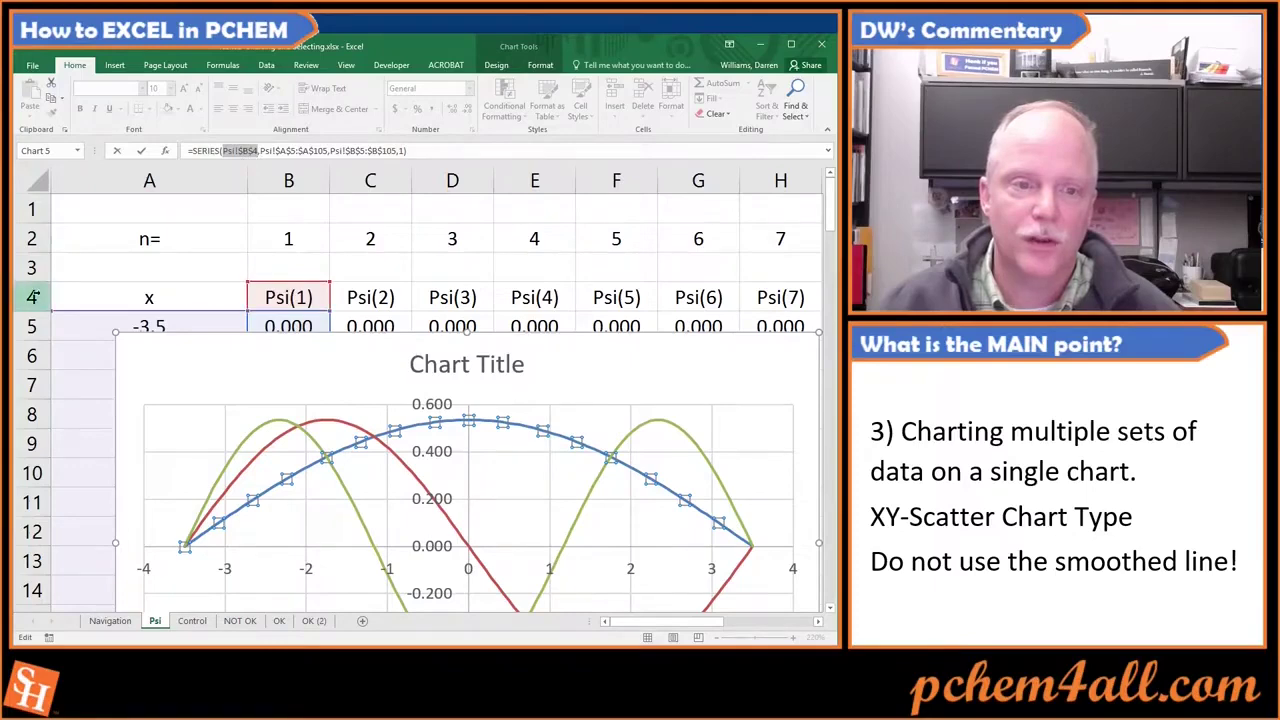
left_click(262, 150)
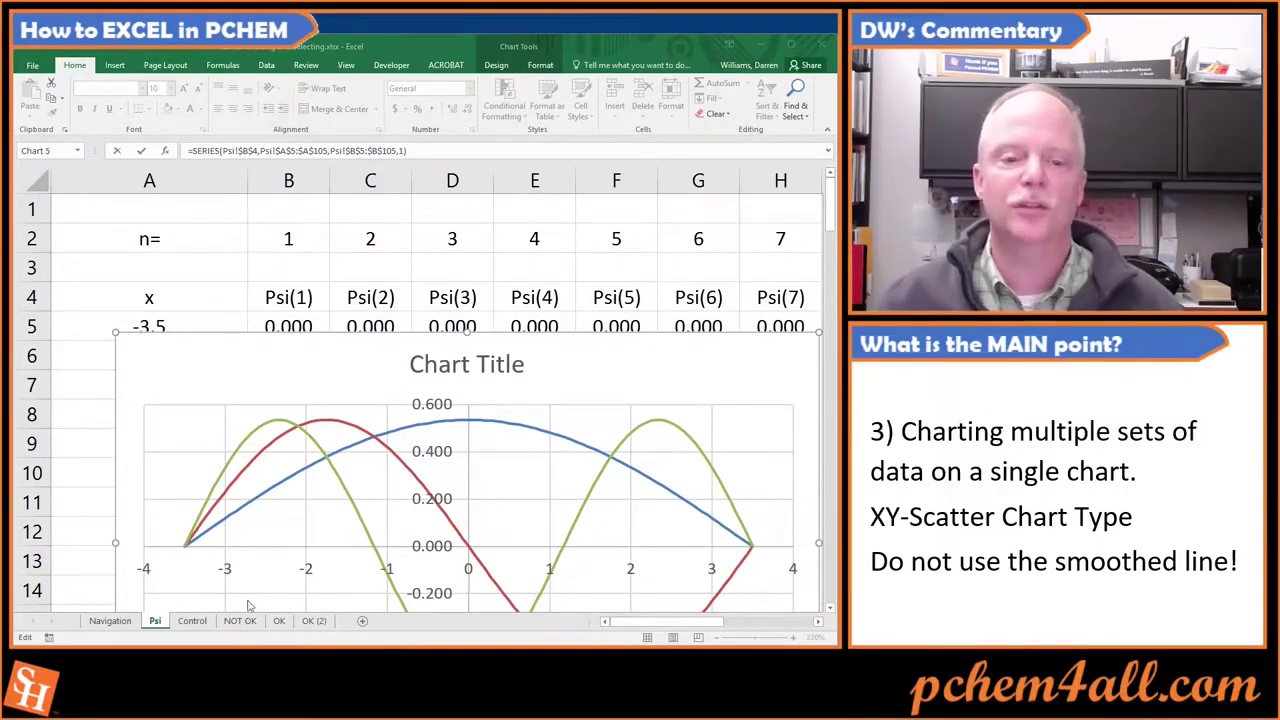
Step: Switch to the NOT OK sheet and review the formatting options of the chart's green trendline
left_click(241, 630)
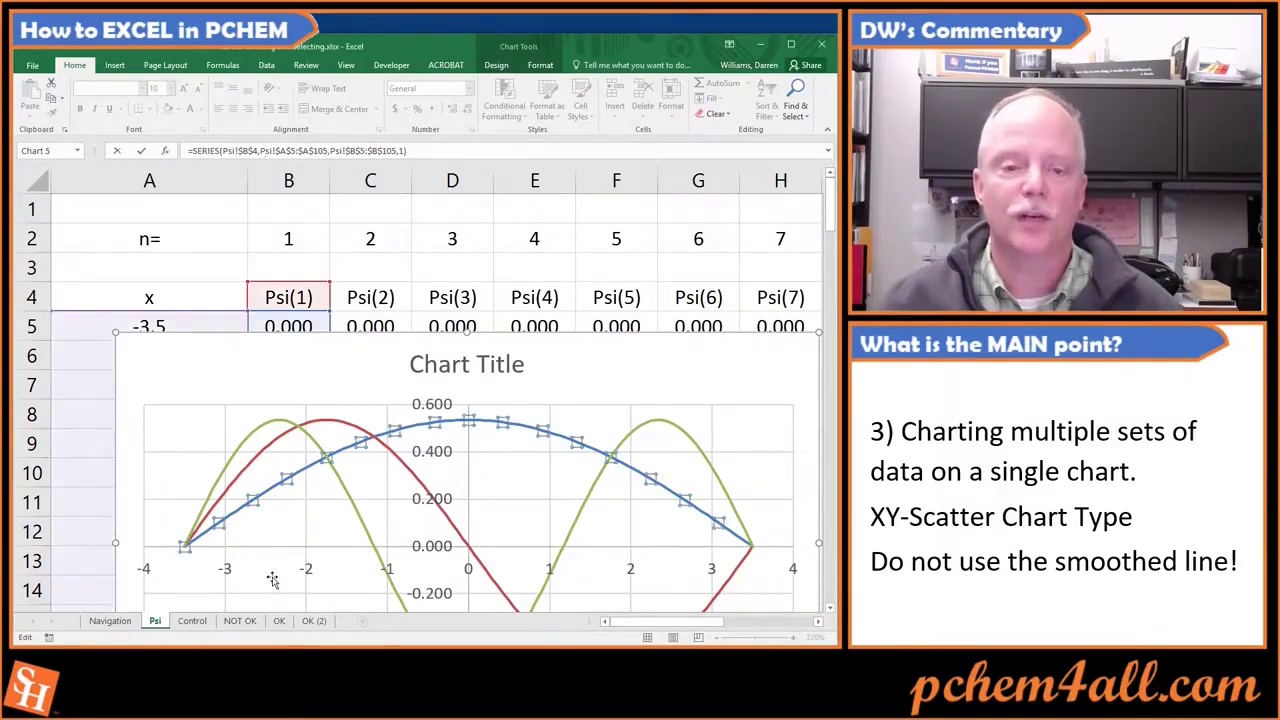
left_click(241, 621)
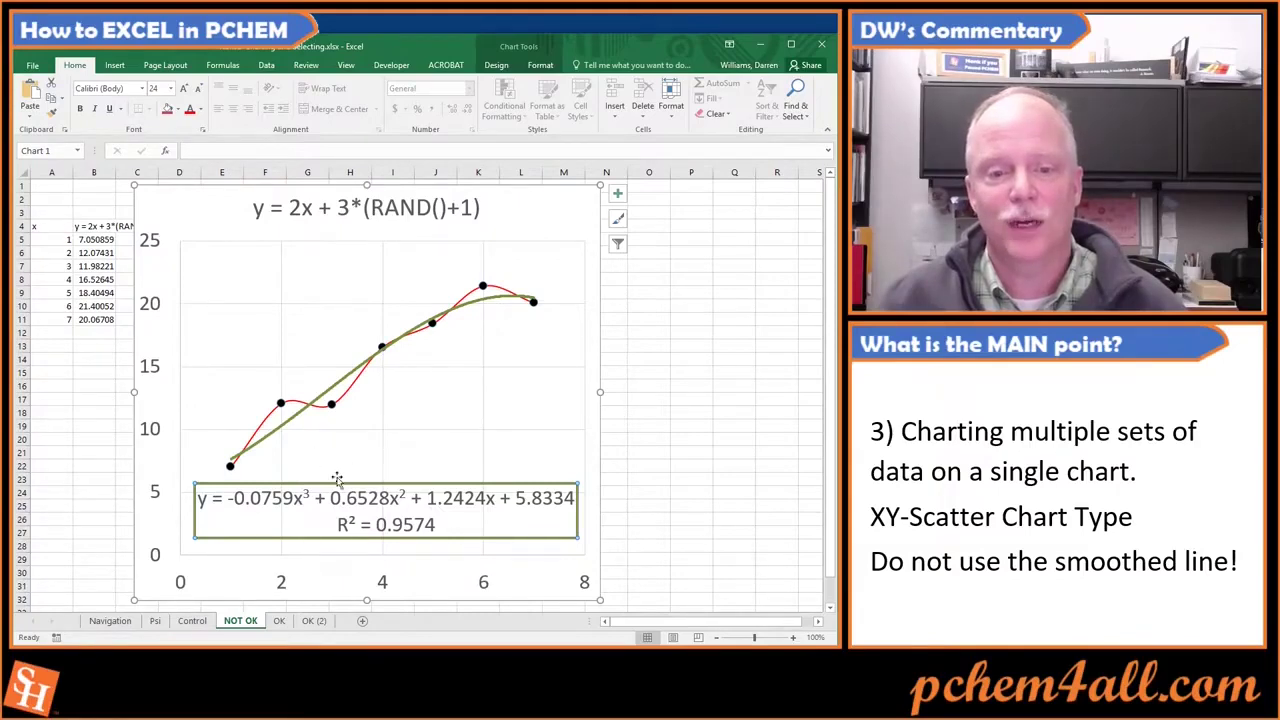
double_click(477, 308)
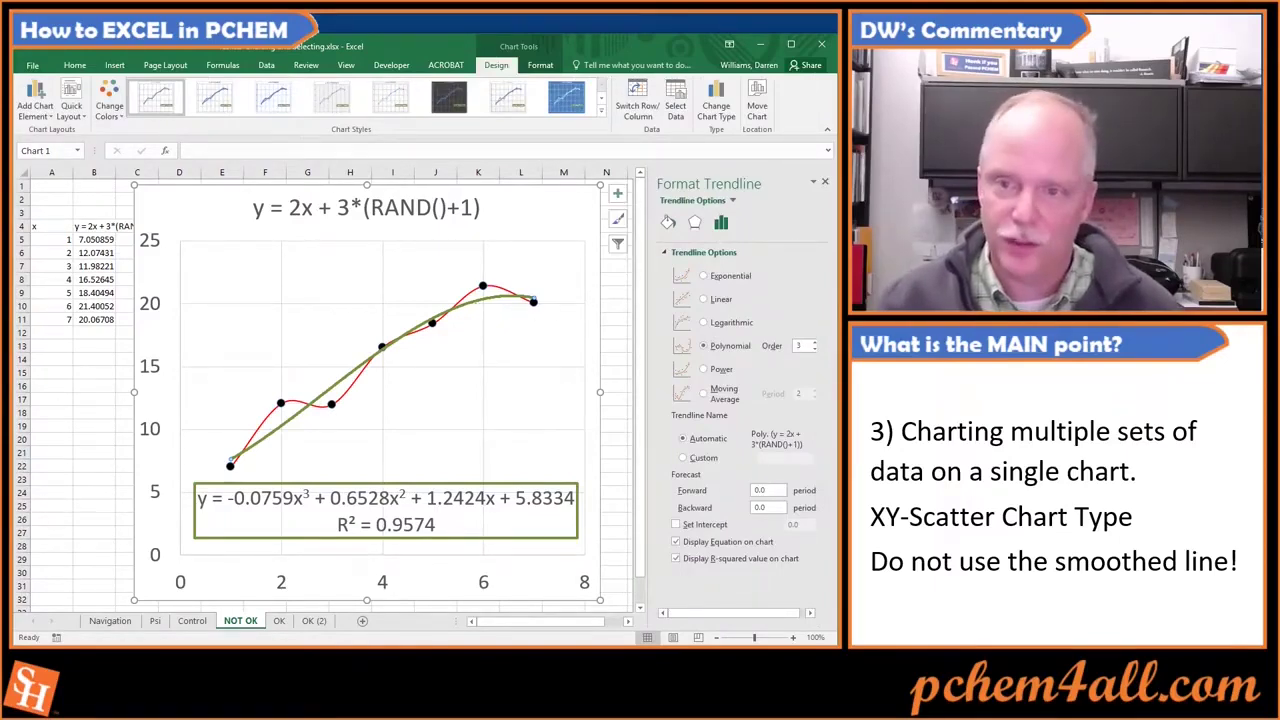
left_click(826, 184)
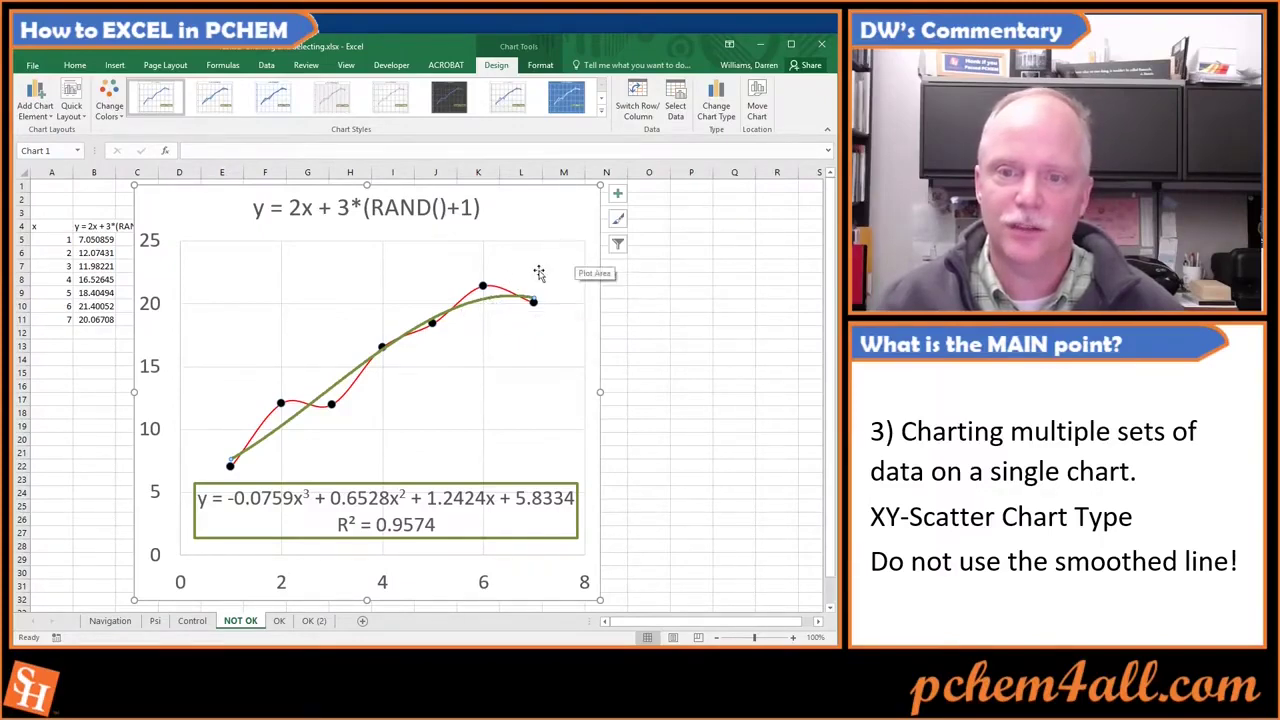
Step: Add a linear trendline to the black data-point series on the chart and open its full formatting options
left_click(486, 292)
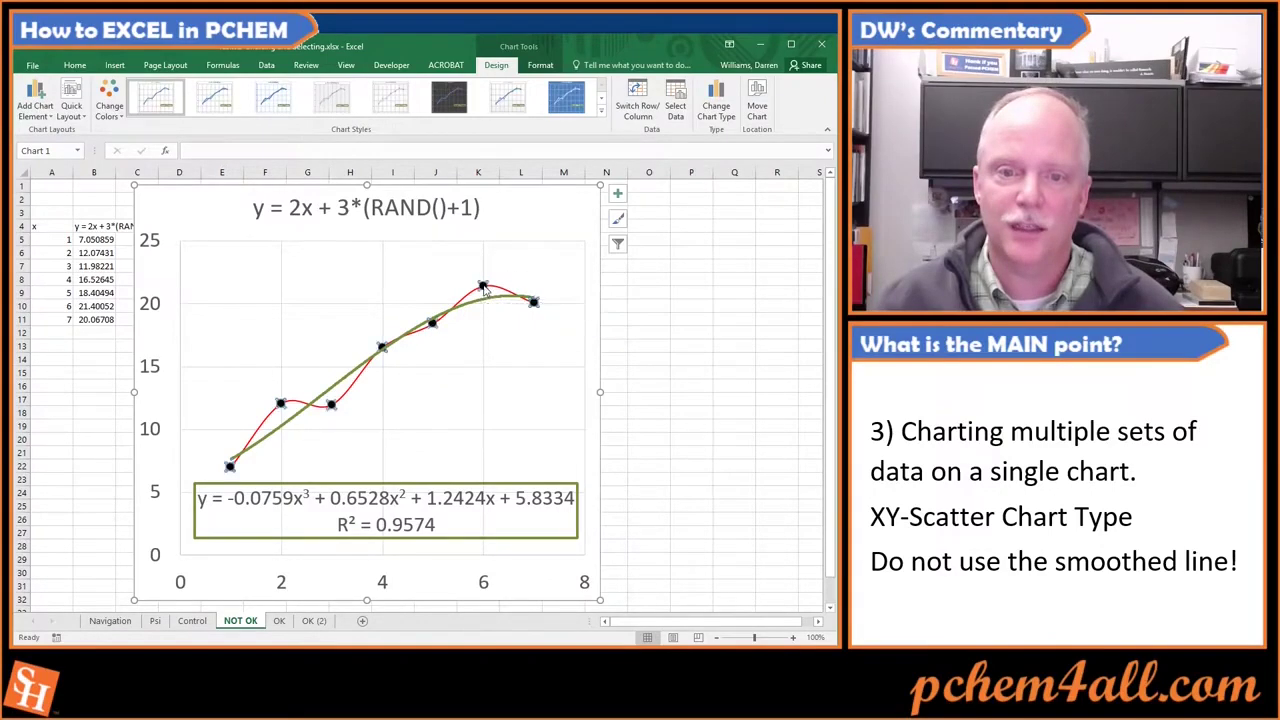
left_click(619, 197)
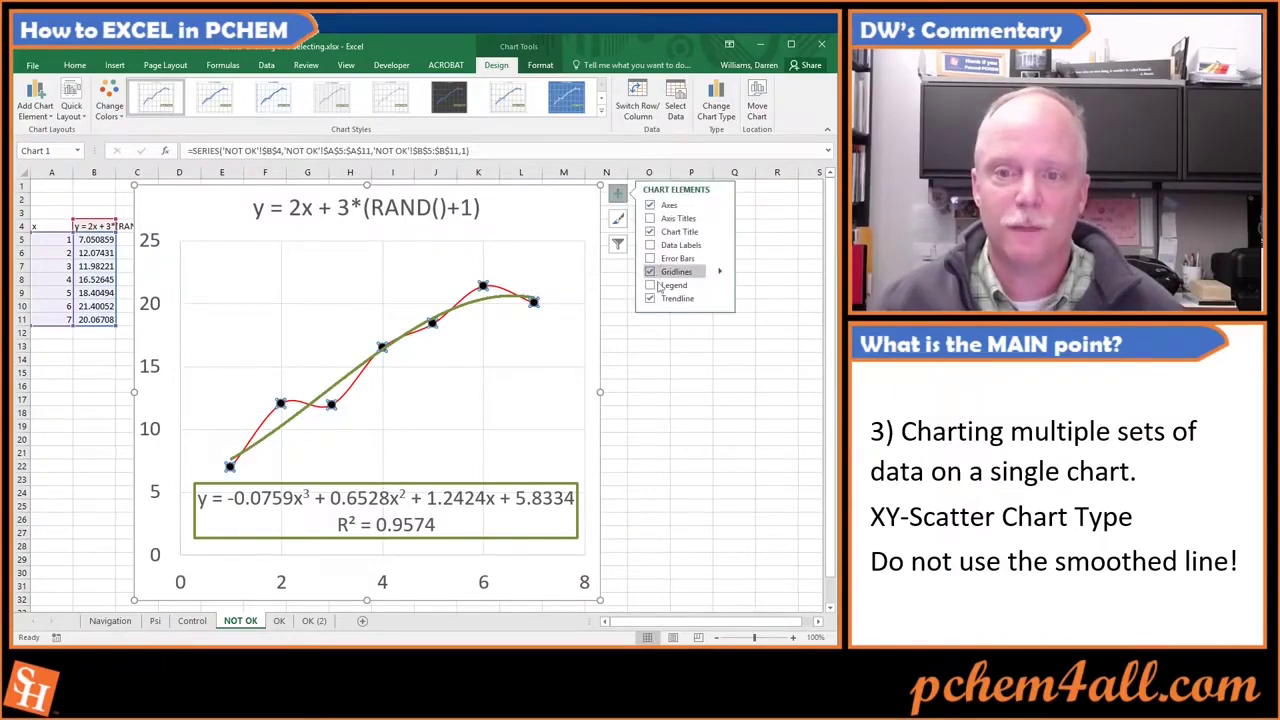
left_click(724, 298)
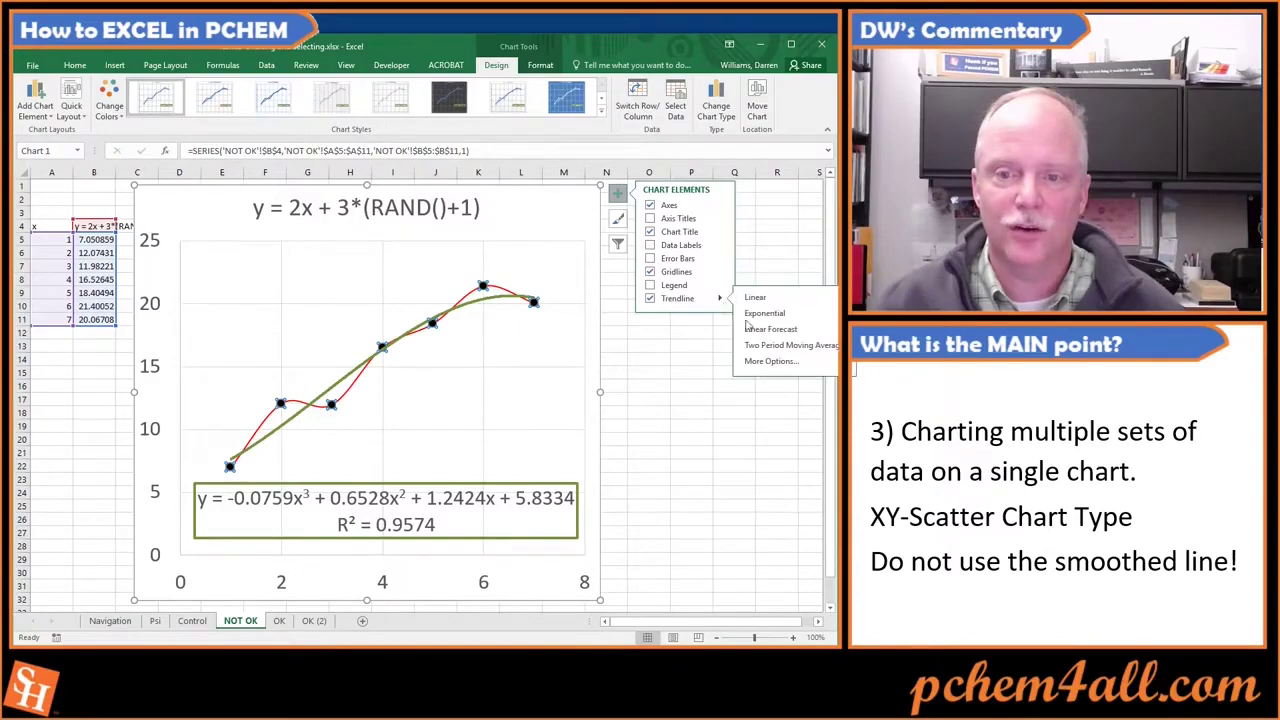
left_click(765, 364)
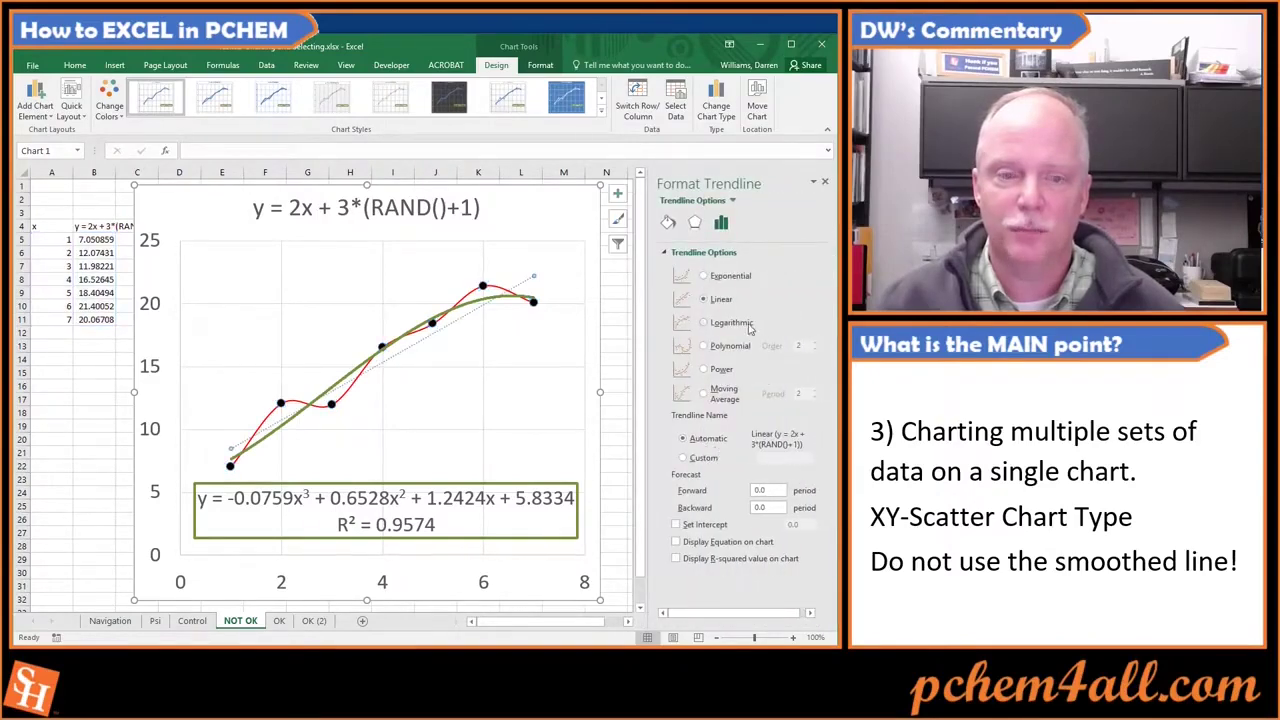
Step: Try the exponential, linear, logarithmic and polynomial fit types on the new trendline
left_click(704, 277)
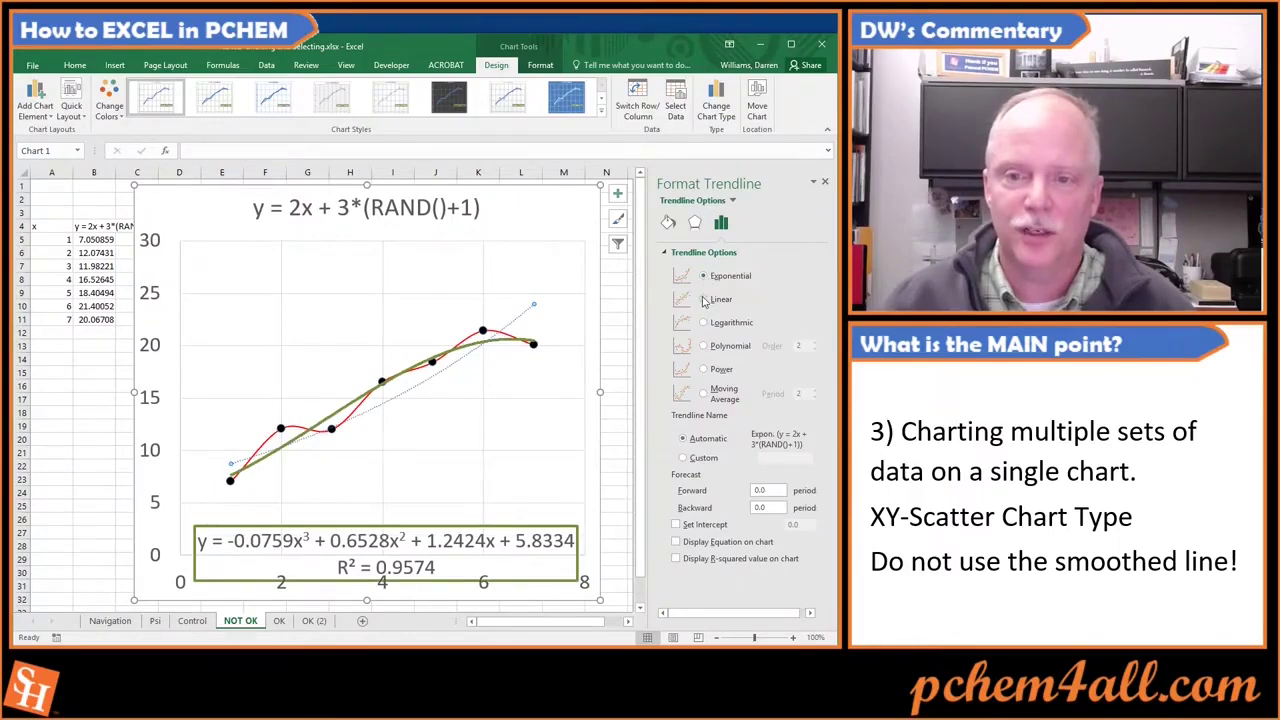
left_click(704, 300)
left_click(706, 323)
left_click(711, 348)
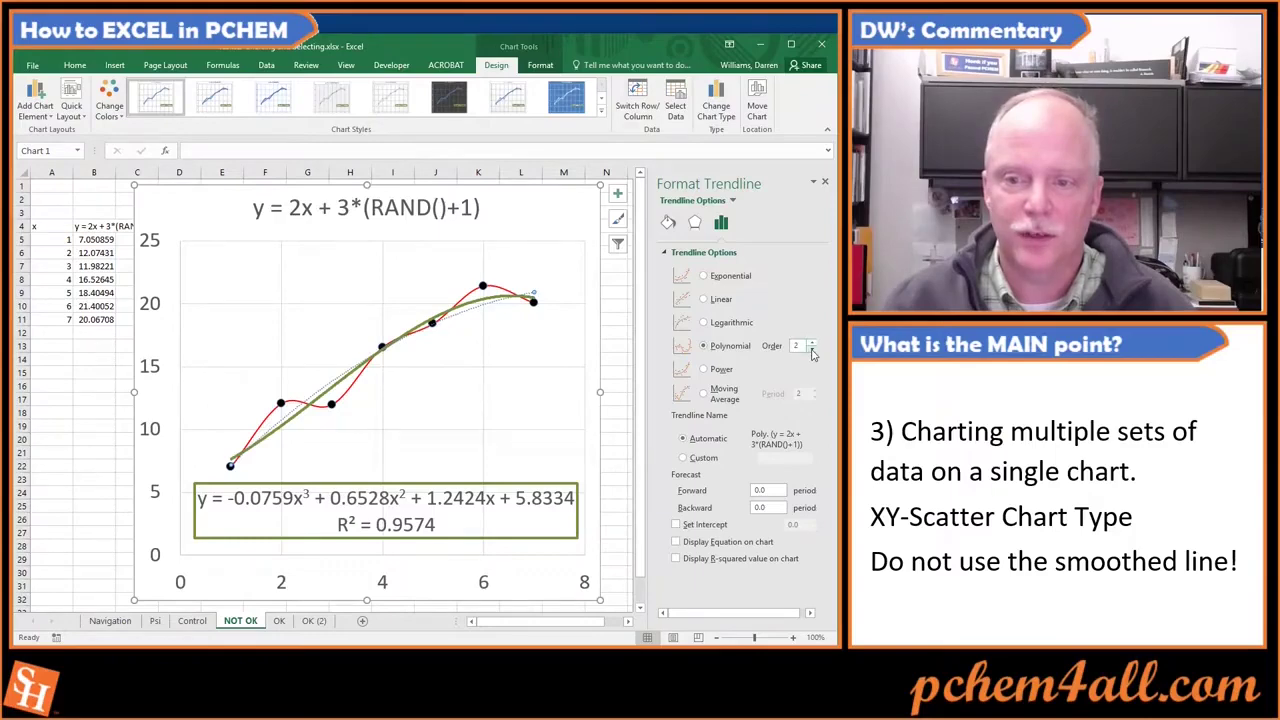
Step: Make the new trendline linear, display its equation on the chart, and move the equation clear of the curves
left_click(716, 301)
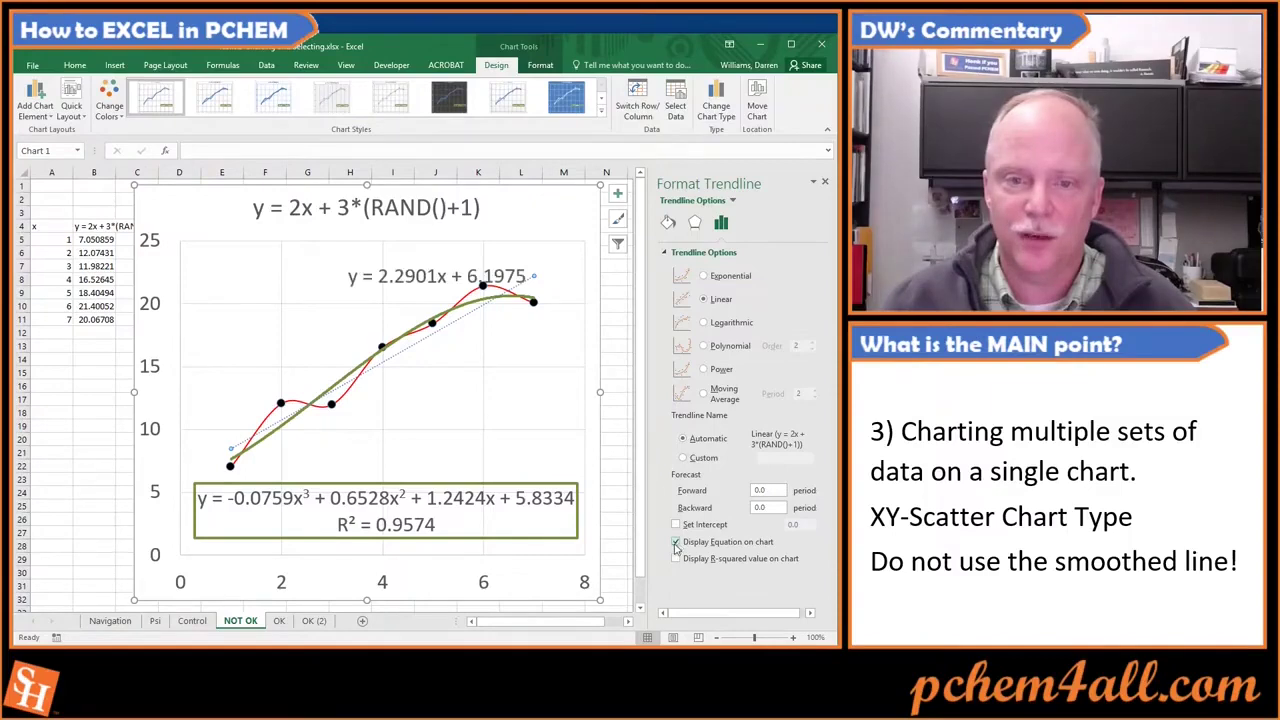
left_click(432, 276)
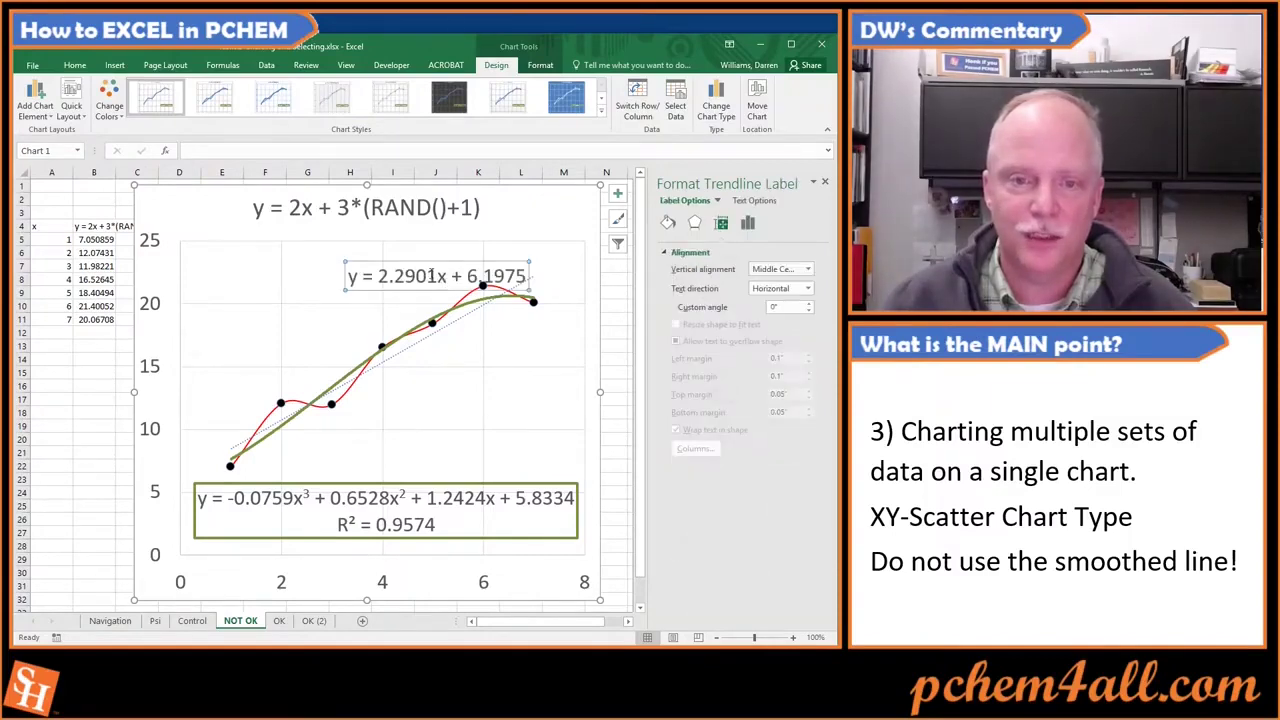
left_click_drag(425, 262, 321, 259)
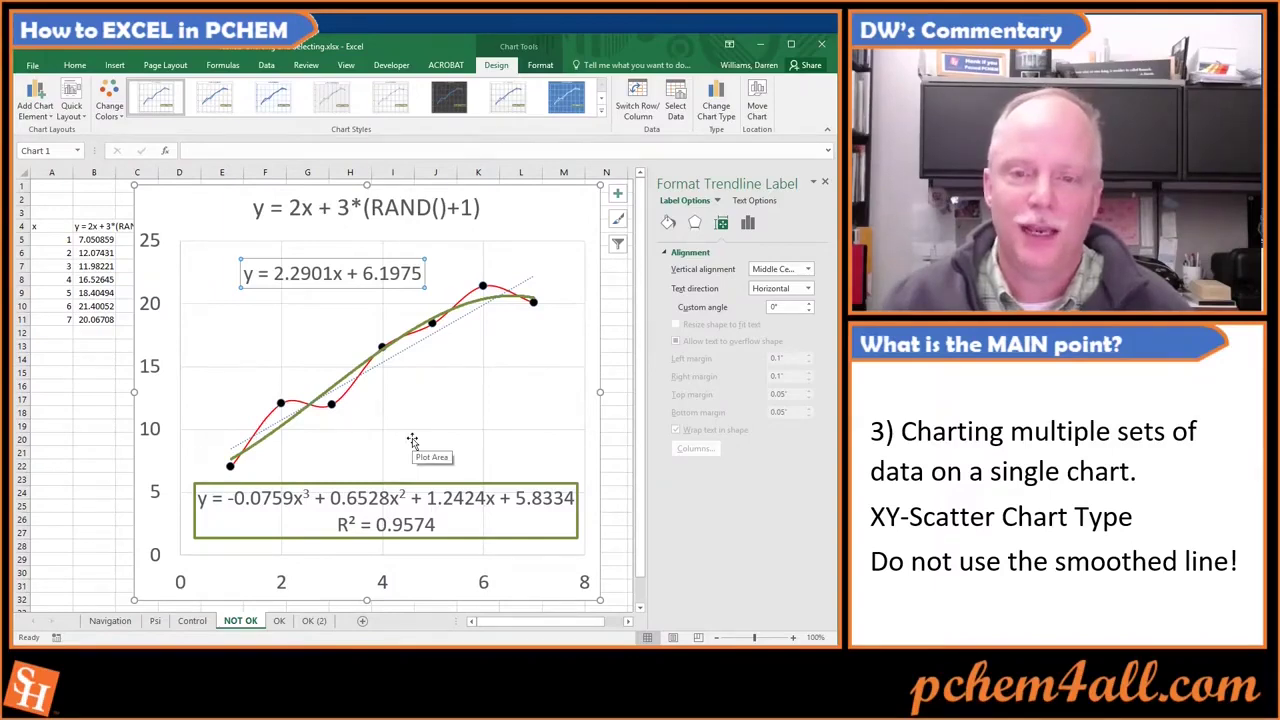
Step: Recalculate the random data three times to compare how the smoothed line and the trendlines follow the points
mouse_move(343, 399)
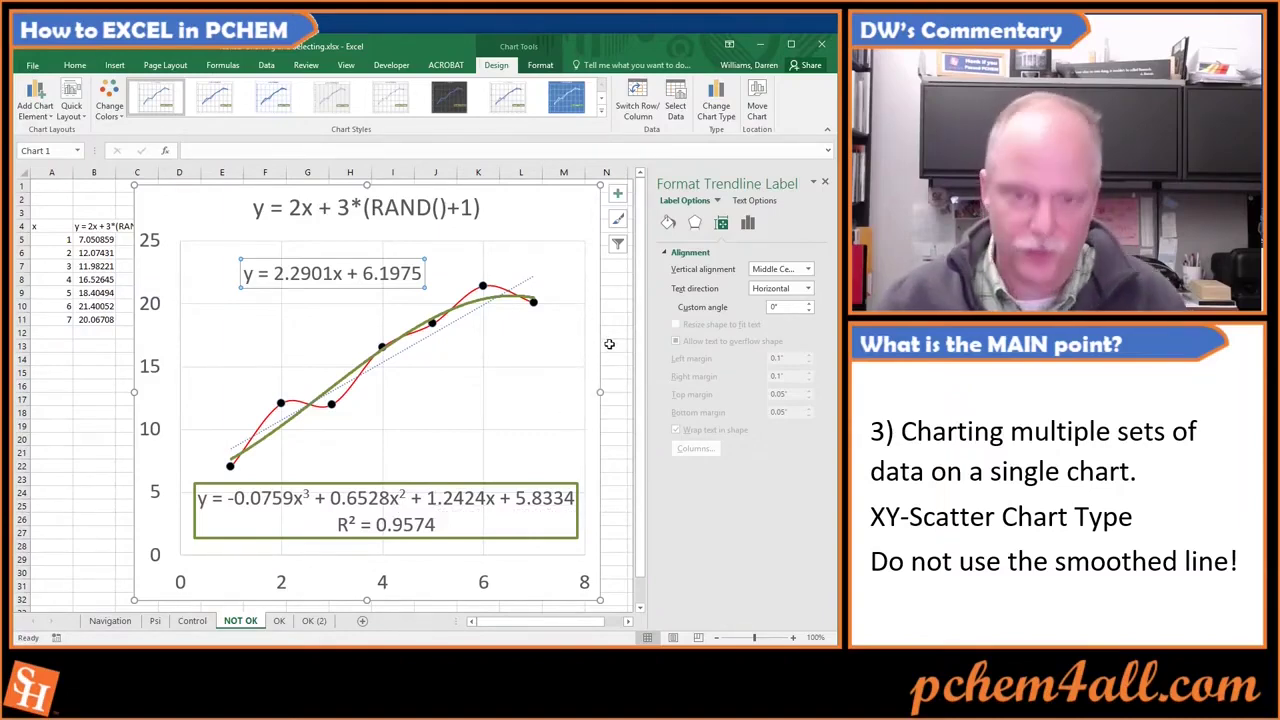
key("F9")
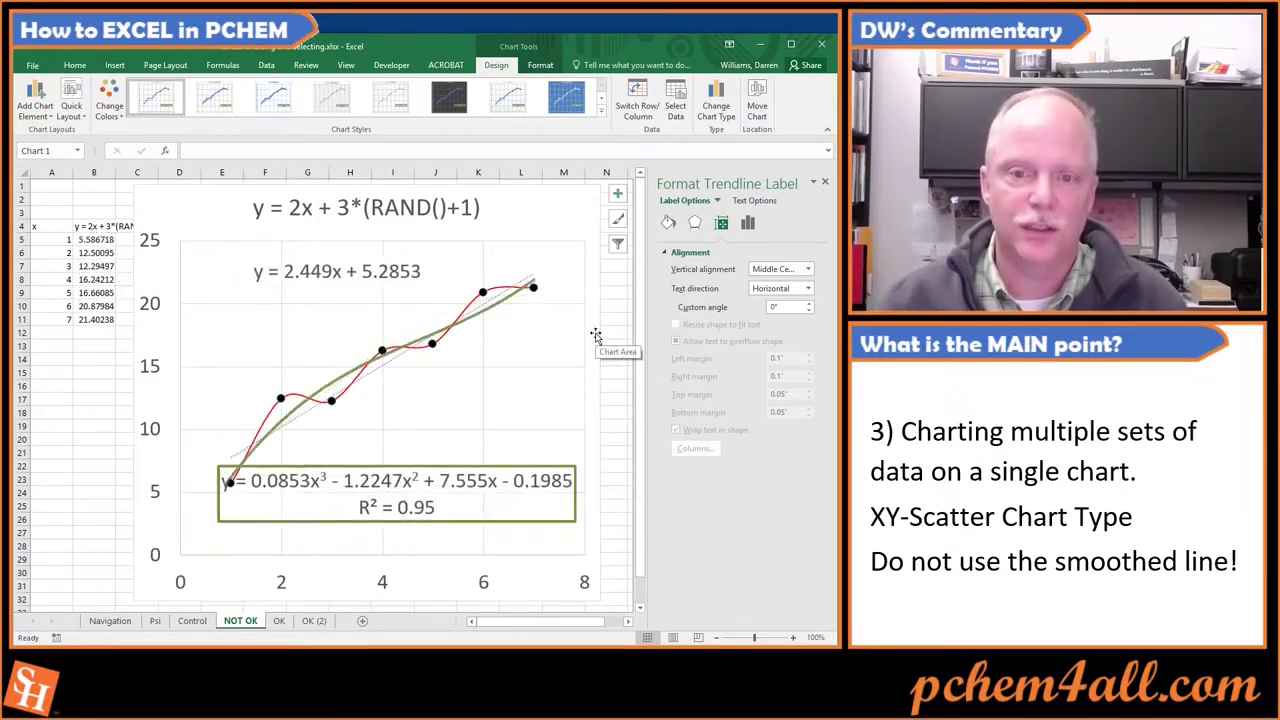
key("F9")
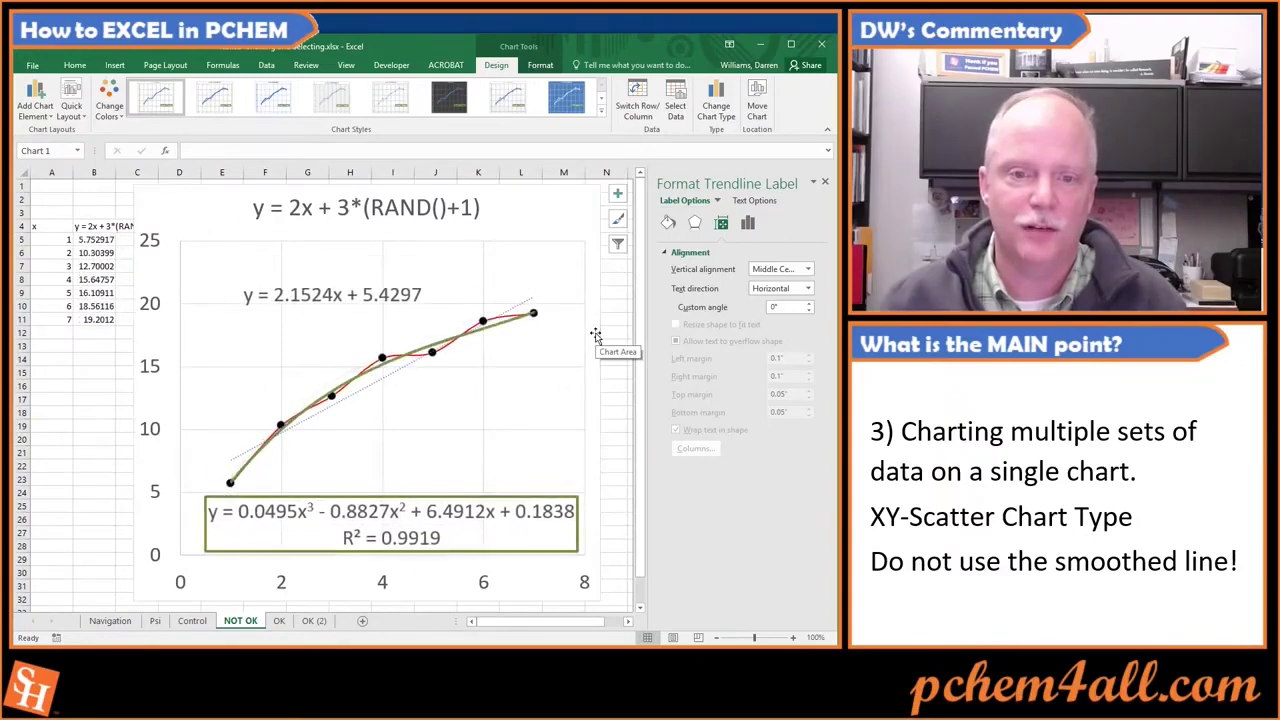
key("F9")
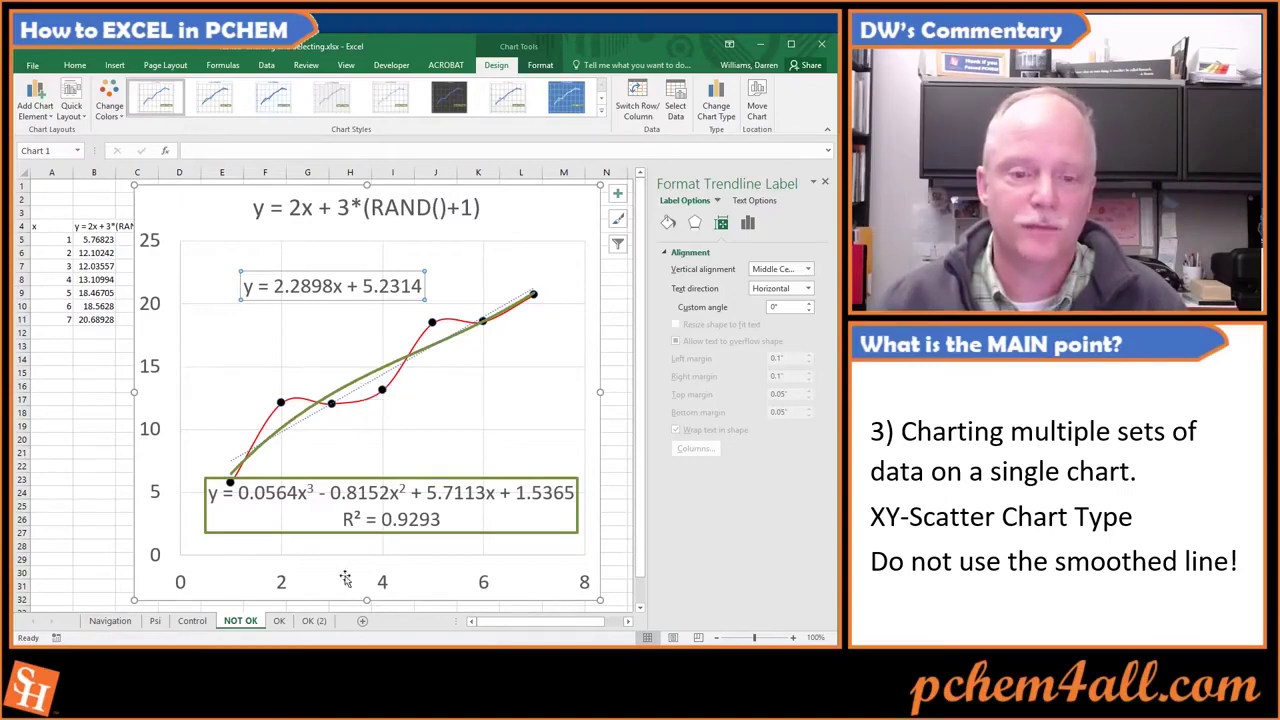
Step: Switch to the OK sheet and recalculate its random data twice to examine how the polynomial trendline fits the unconnected points
left_click(279, 621)
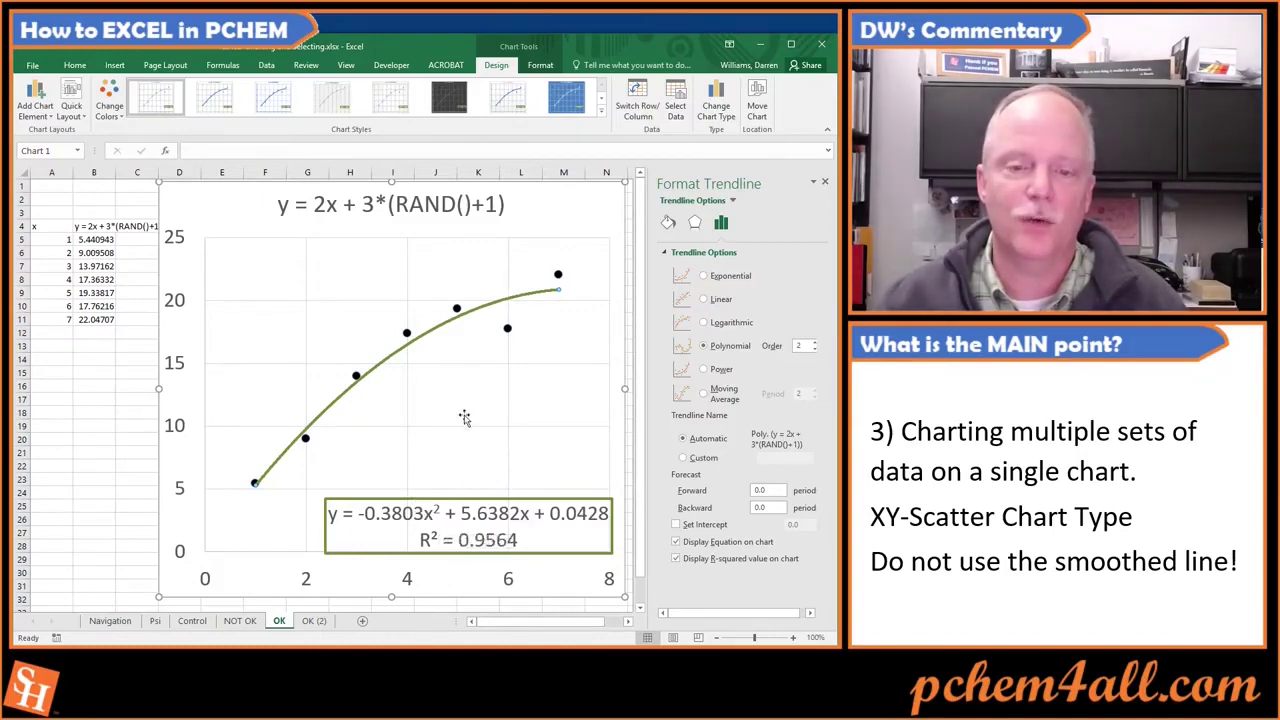
key("F9")
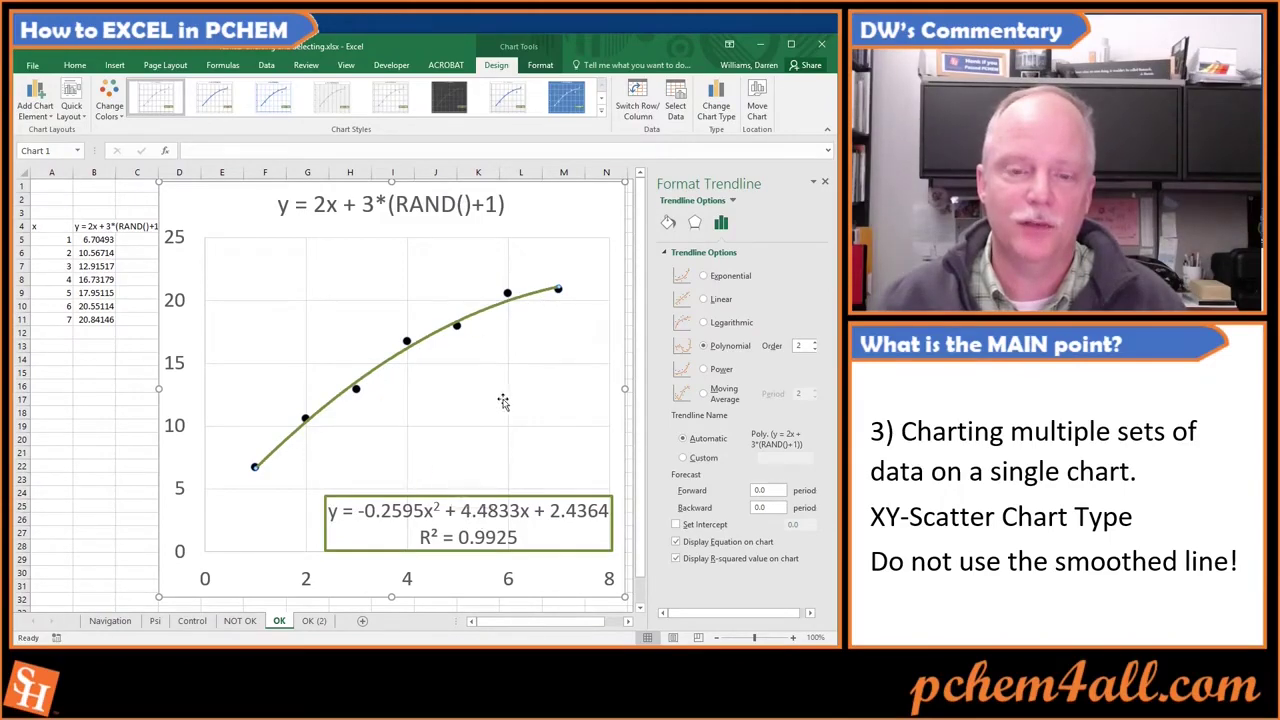
key("F9")
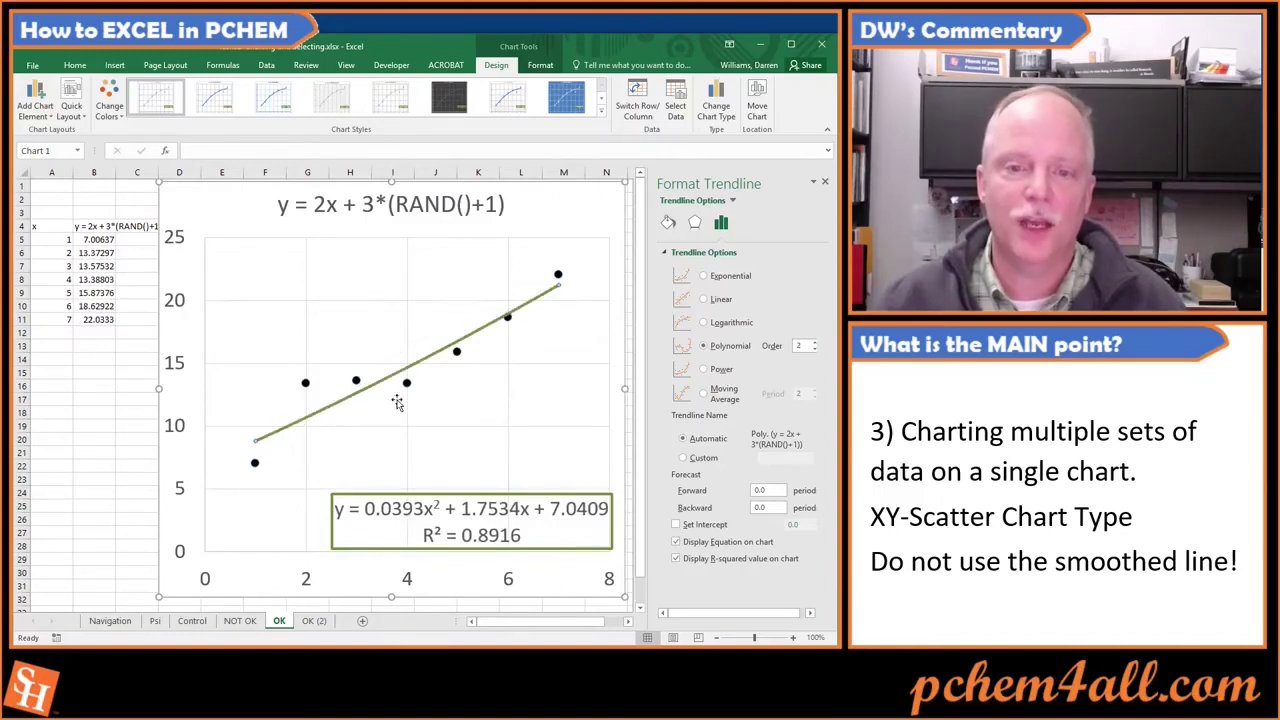
Step: Switch to the OK (2) sheet and inspect the second and third data points of the straight-line series
left_click(313, 621)
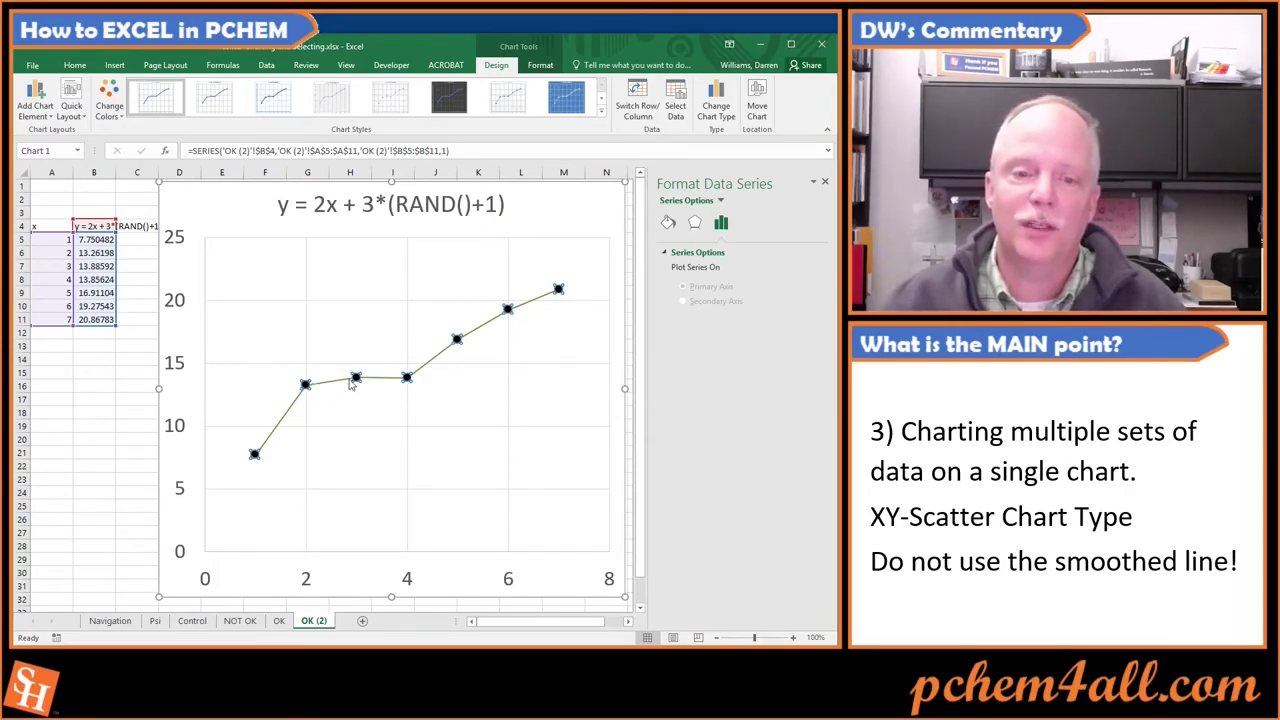
mouse_move(355, 381)
mouse_move(308, 384)
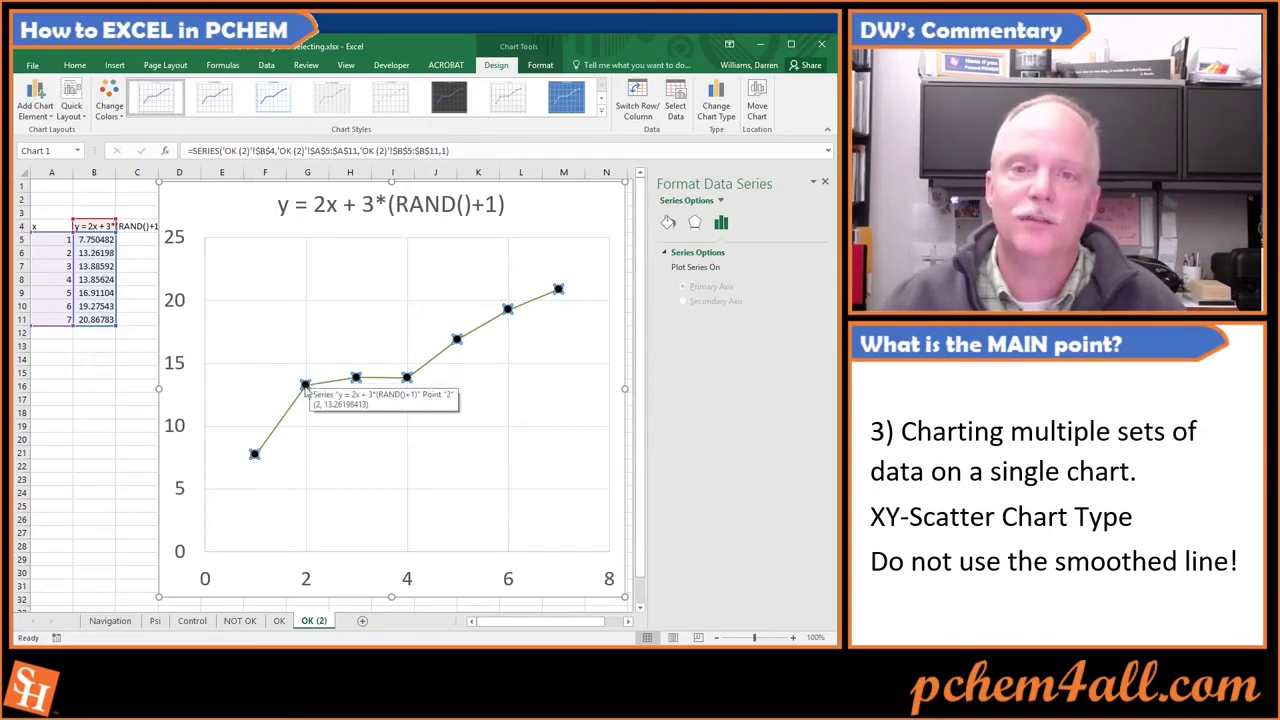